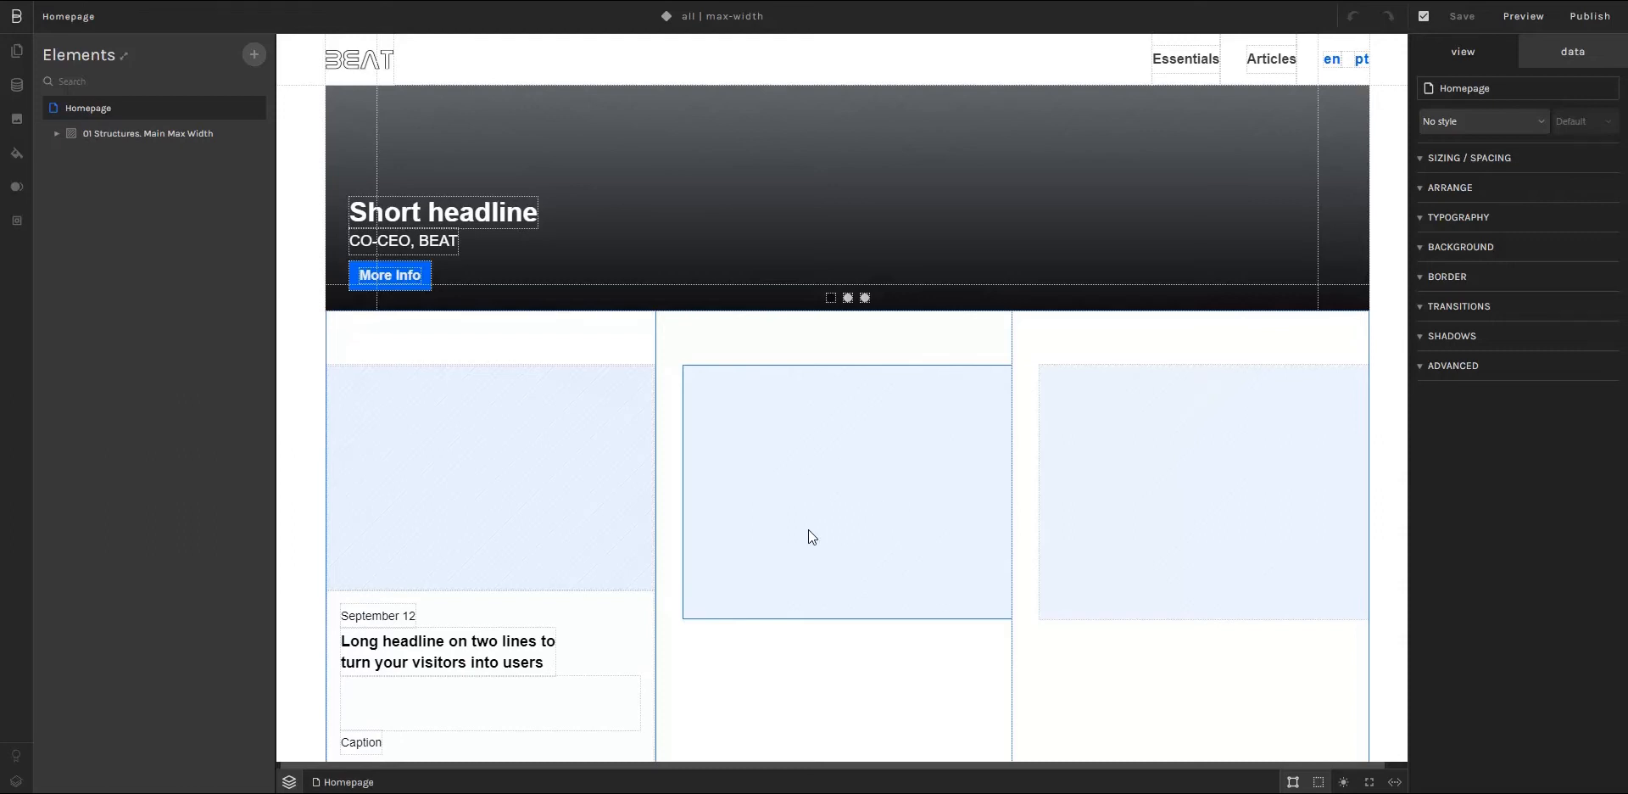
Step: Add the RobotoMono-Bold.woff and RobotoMono-Bold.woff2 files from the assets to the project's fonts
left_click(448, 652)
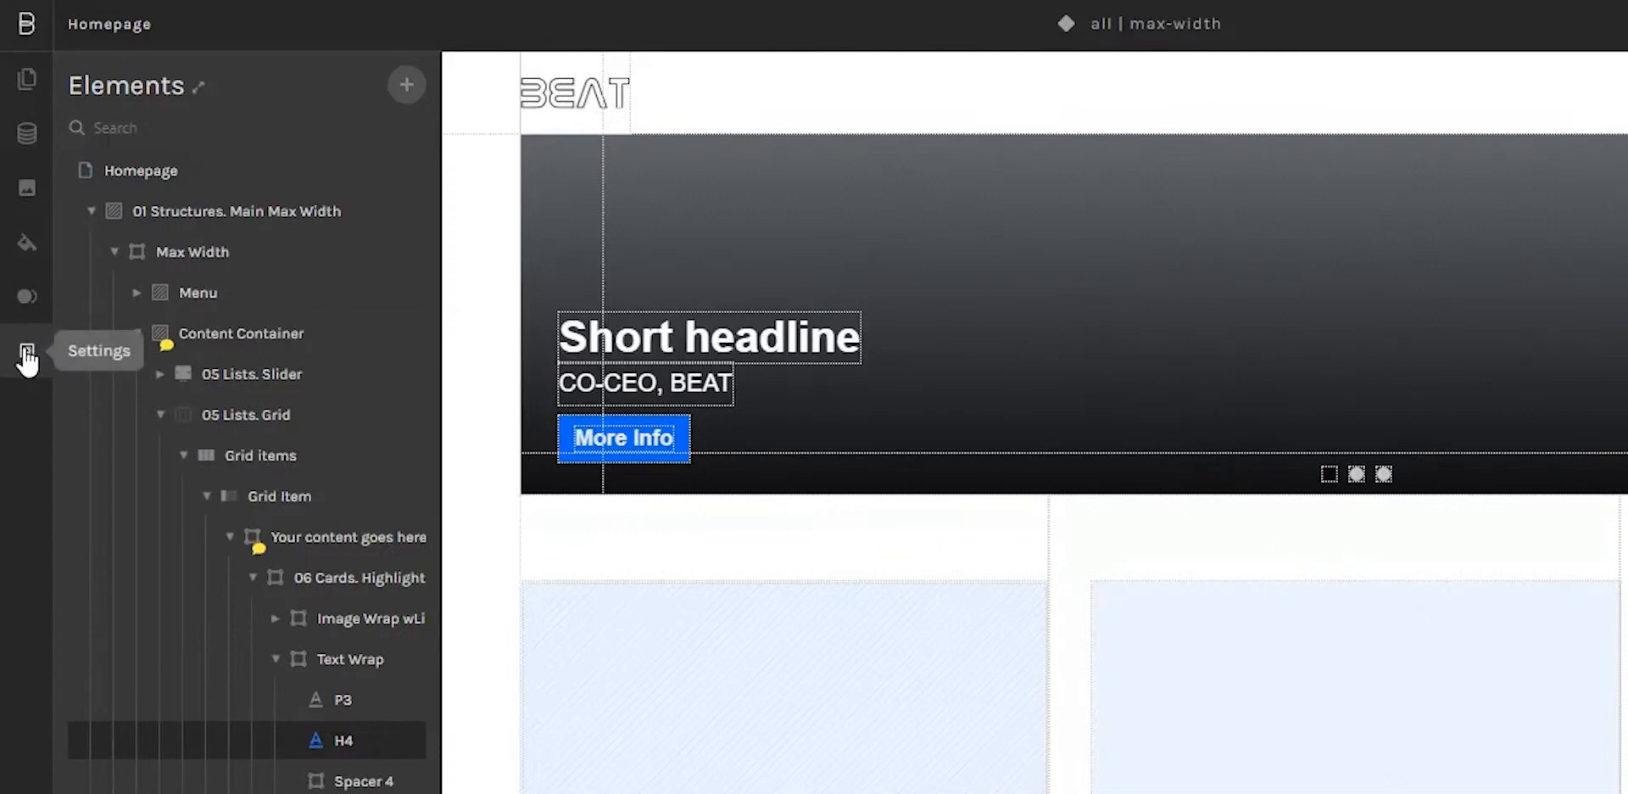
left_click(26, 352)
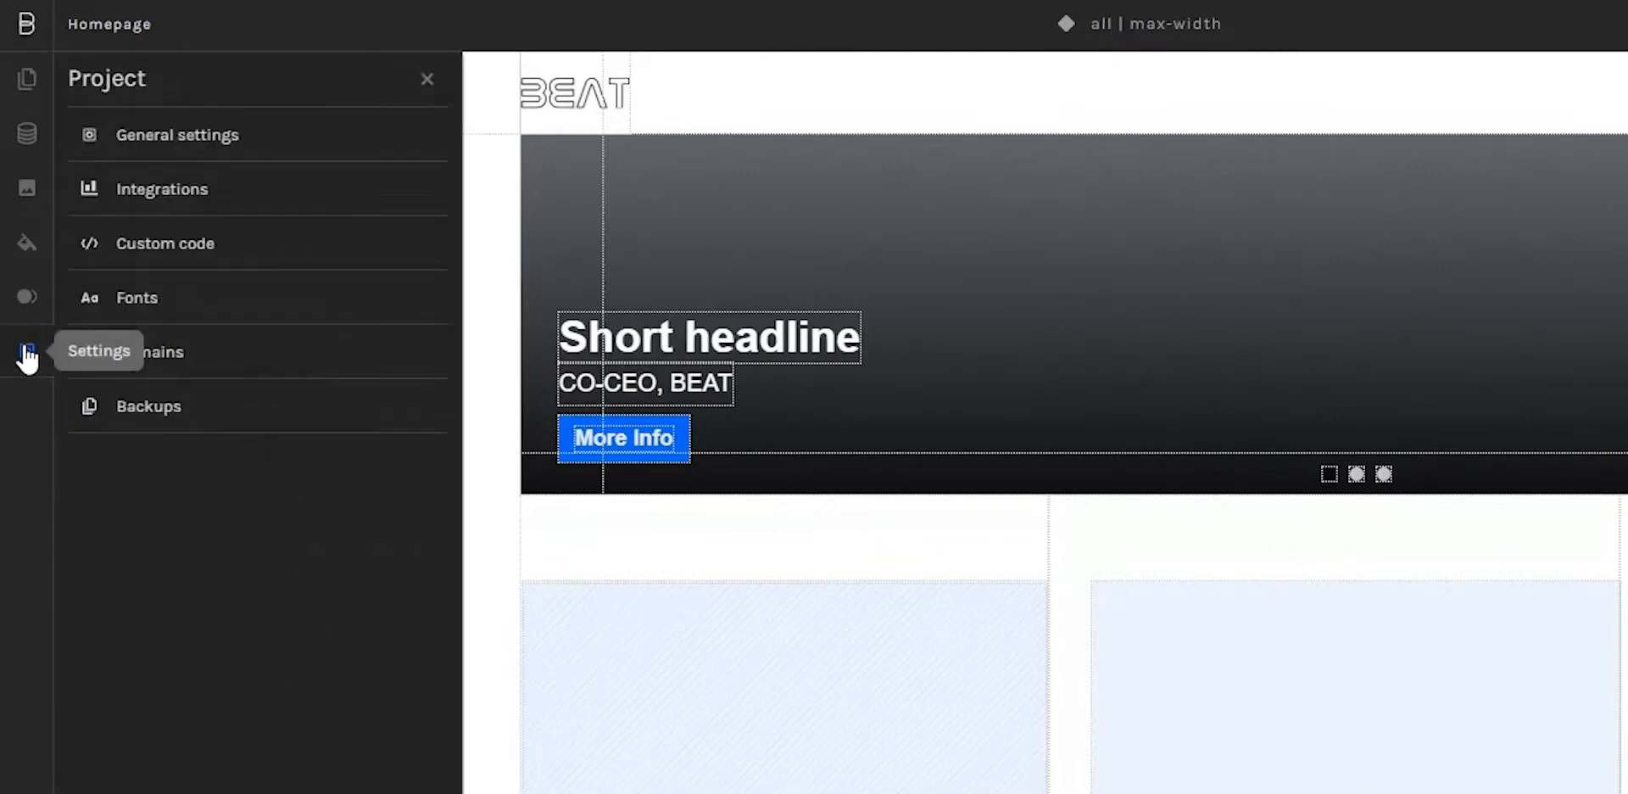
left_click(182, 311)
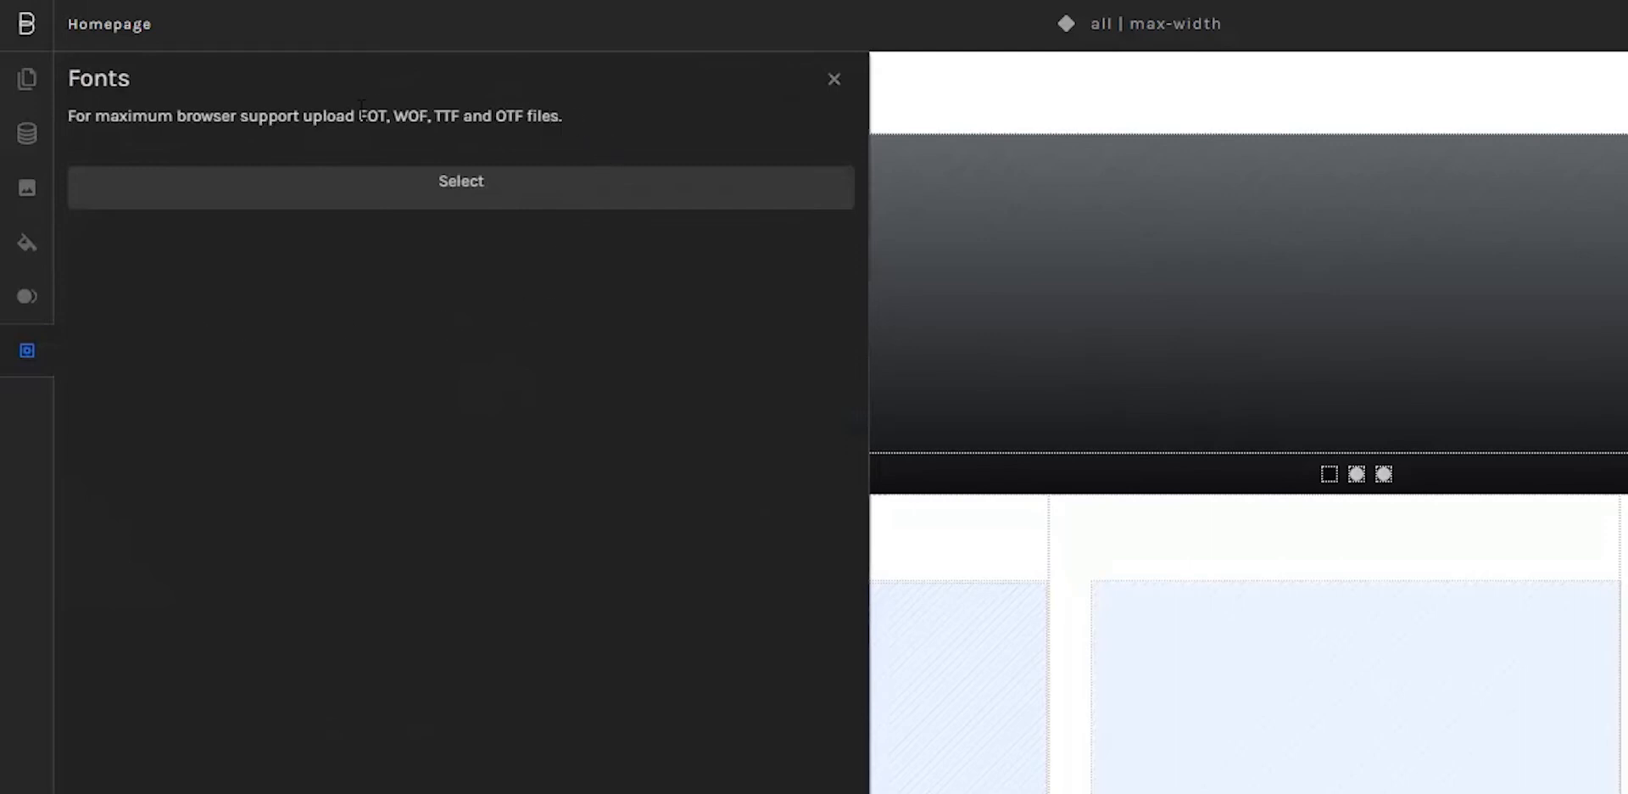
left_click_drag(360, 115, 430, 115)
left_click_drag(429, 115, 523, 116)
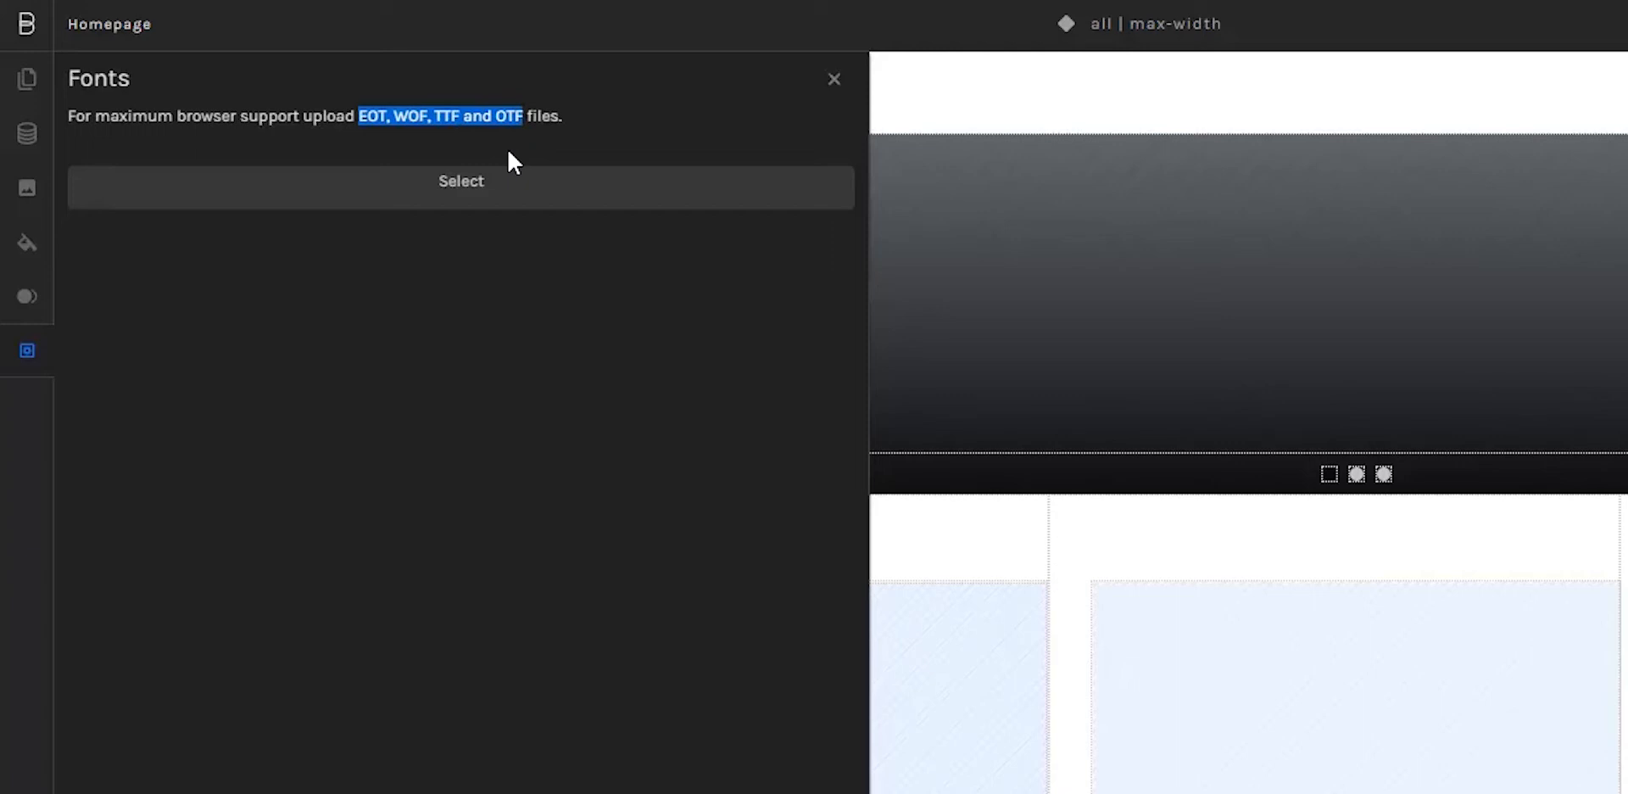
left_click(466, 181)
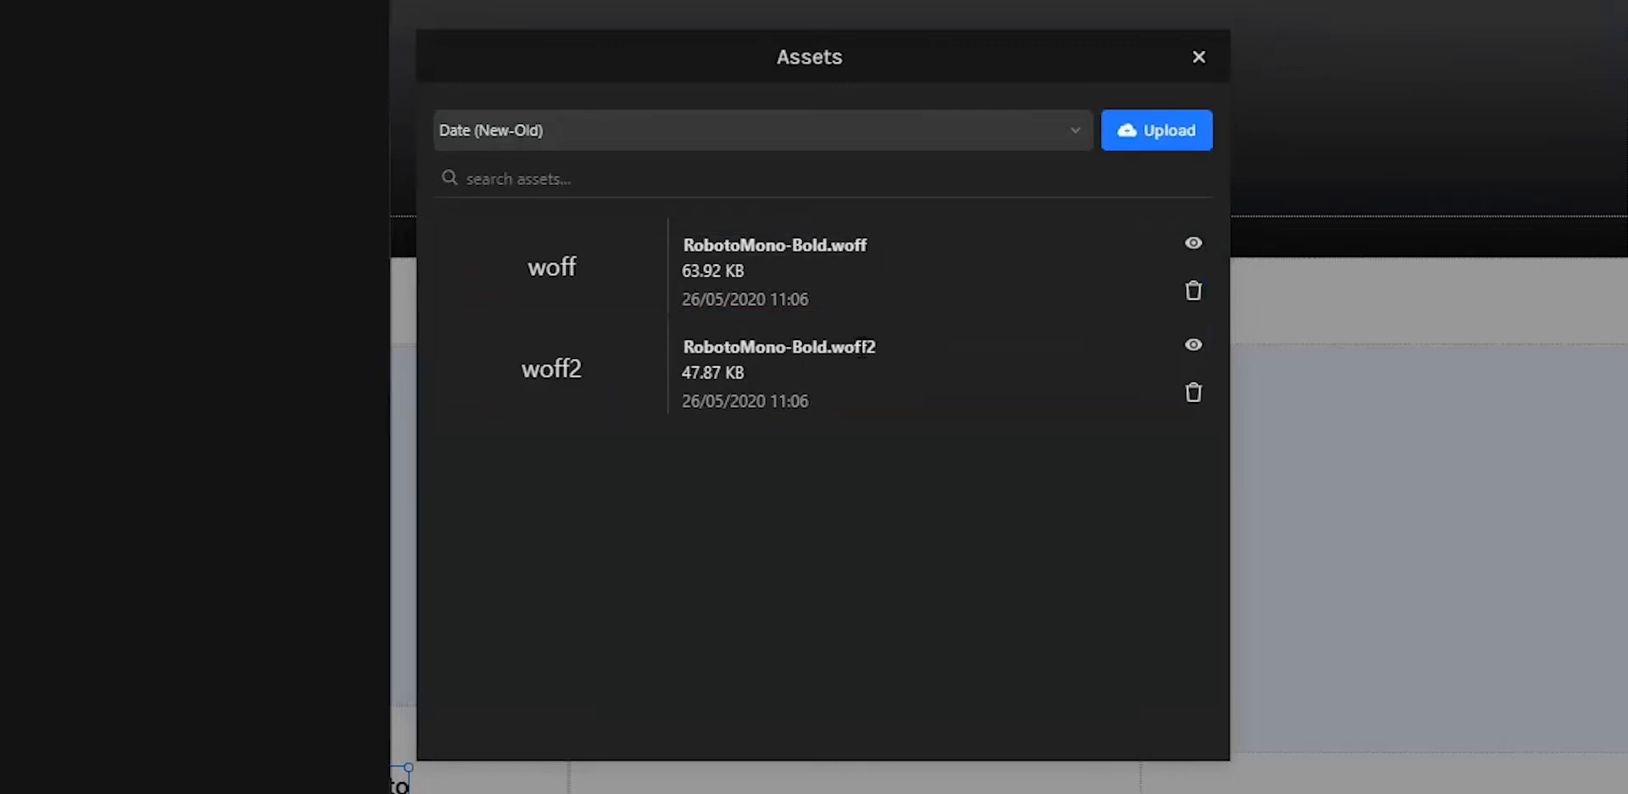
left_click(632, 267)
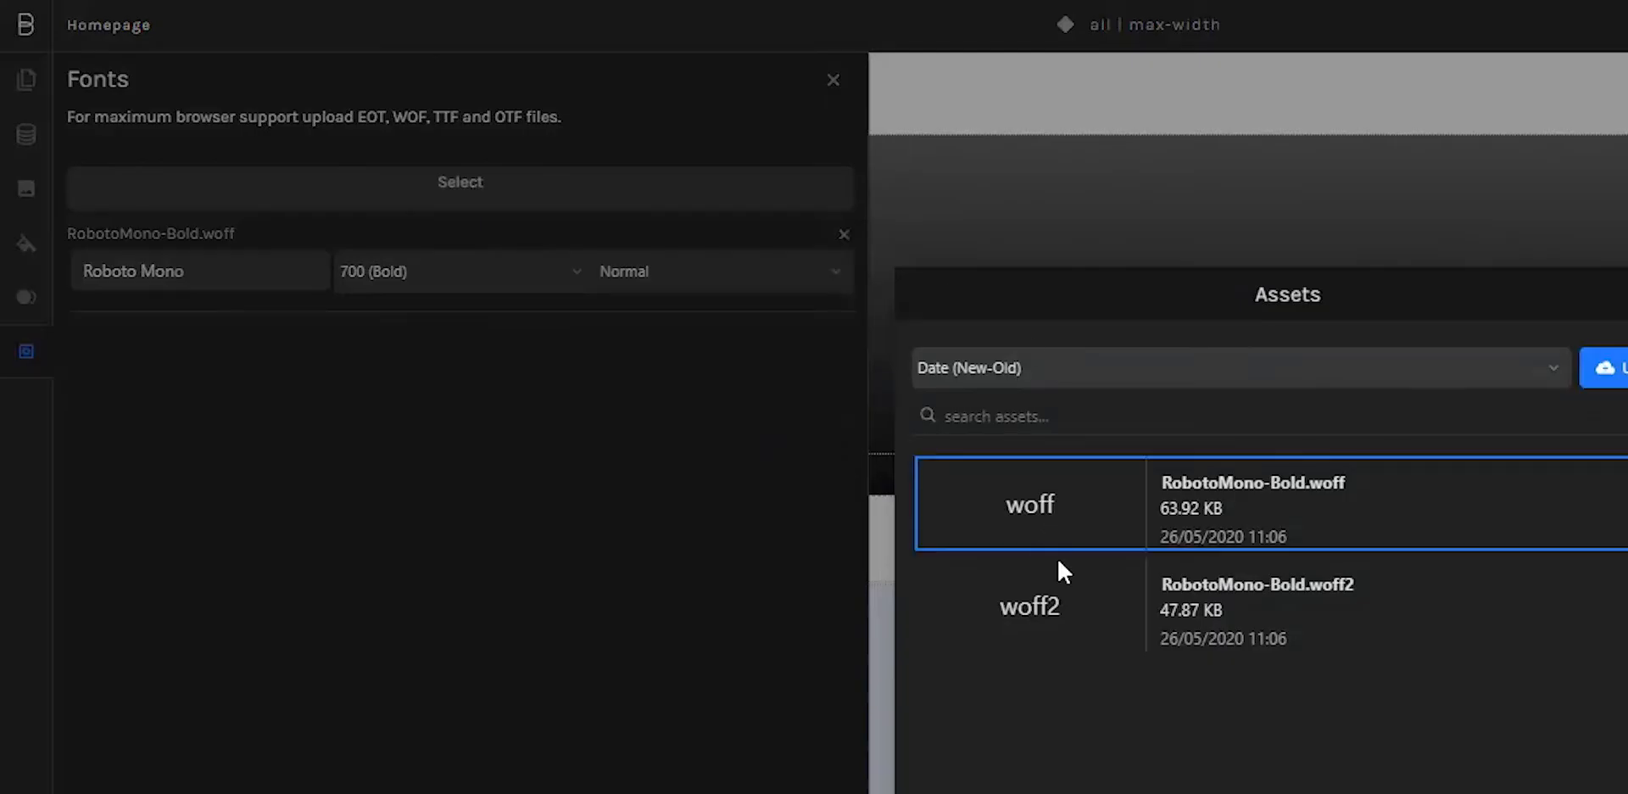
left_click(1060, 598)
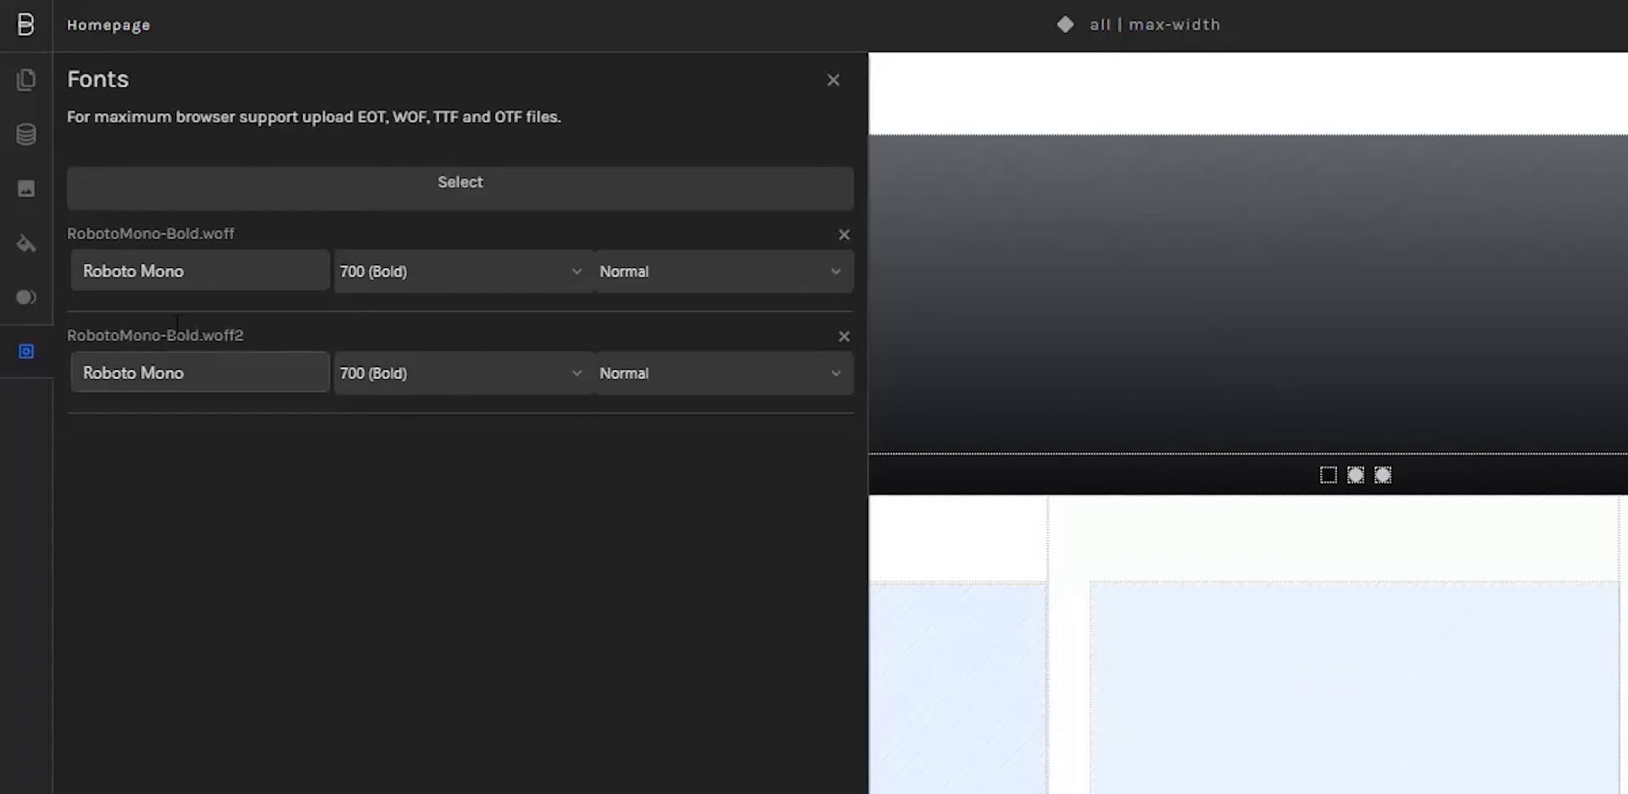
Step: Check the family names of both Roboto Mono font files and the first file's weight and style options, closing the project settings
left_click(200, 271)
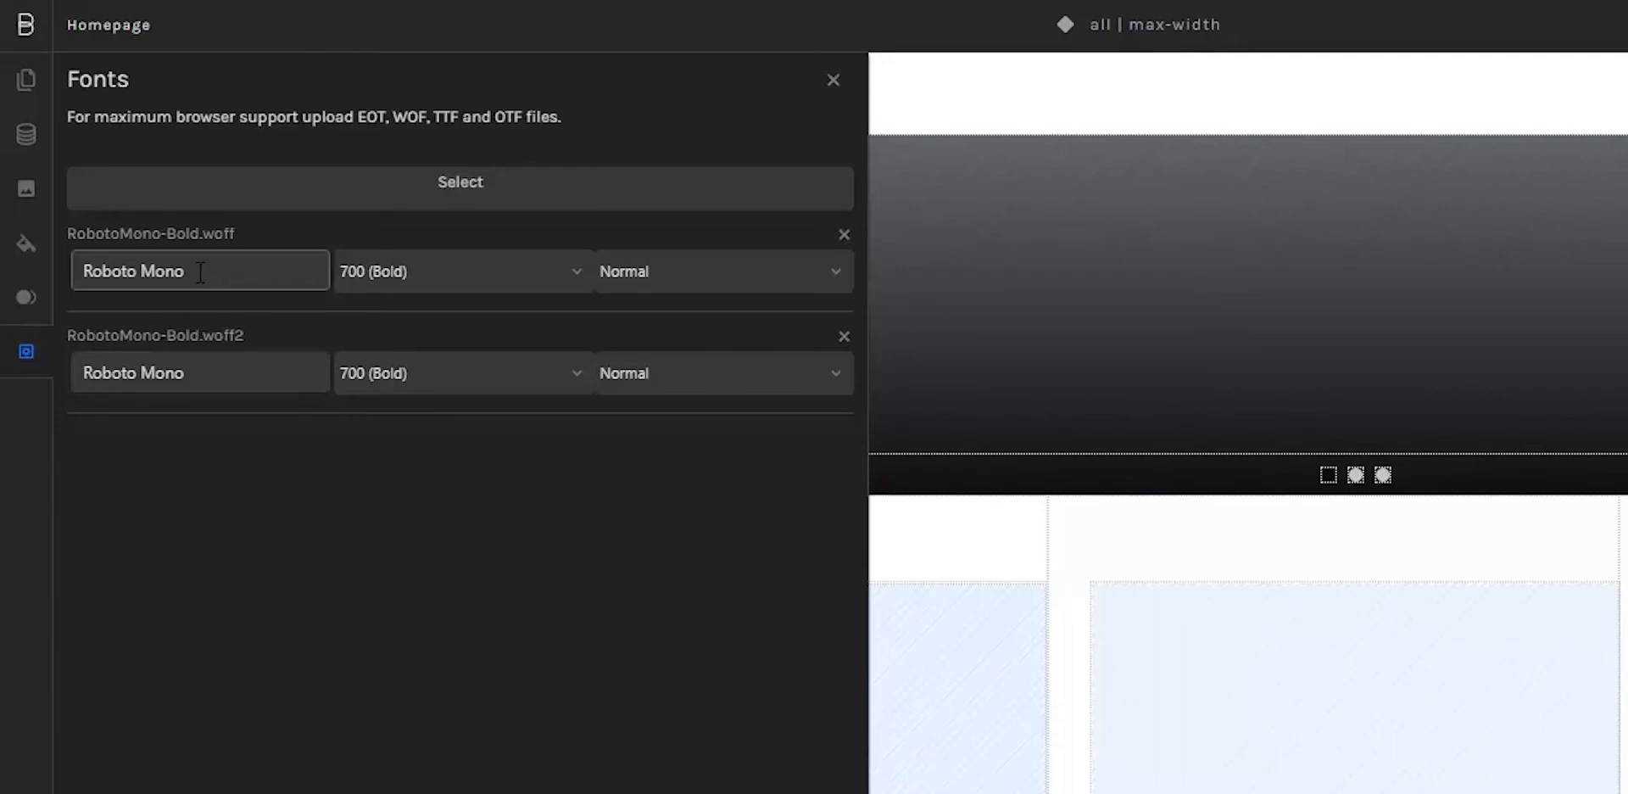
left_click_drag(200, 270, 82, 271)
left_click_drag(196, 374, 78, 376)
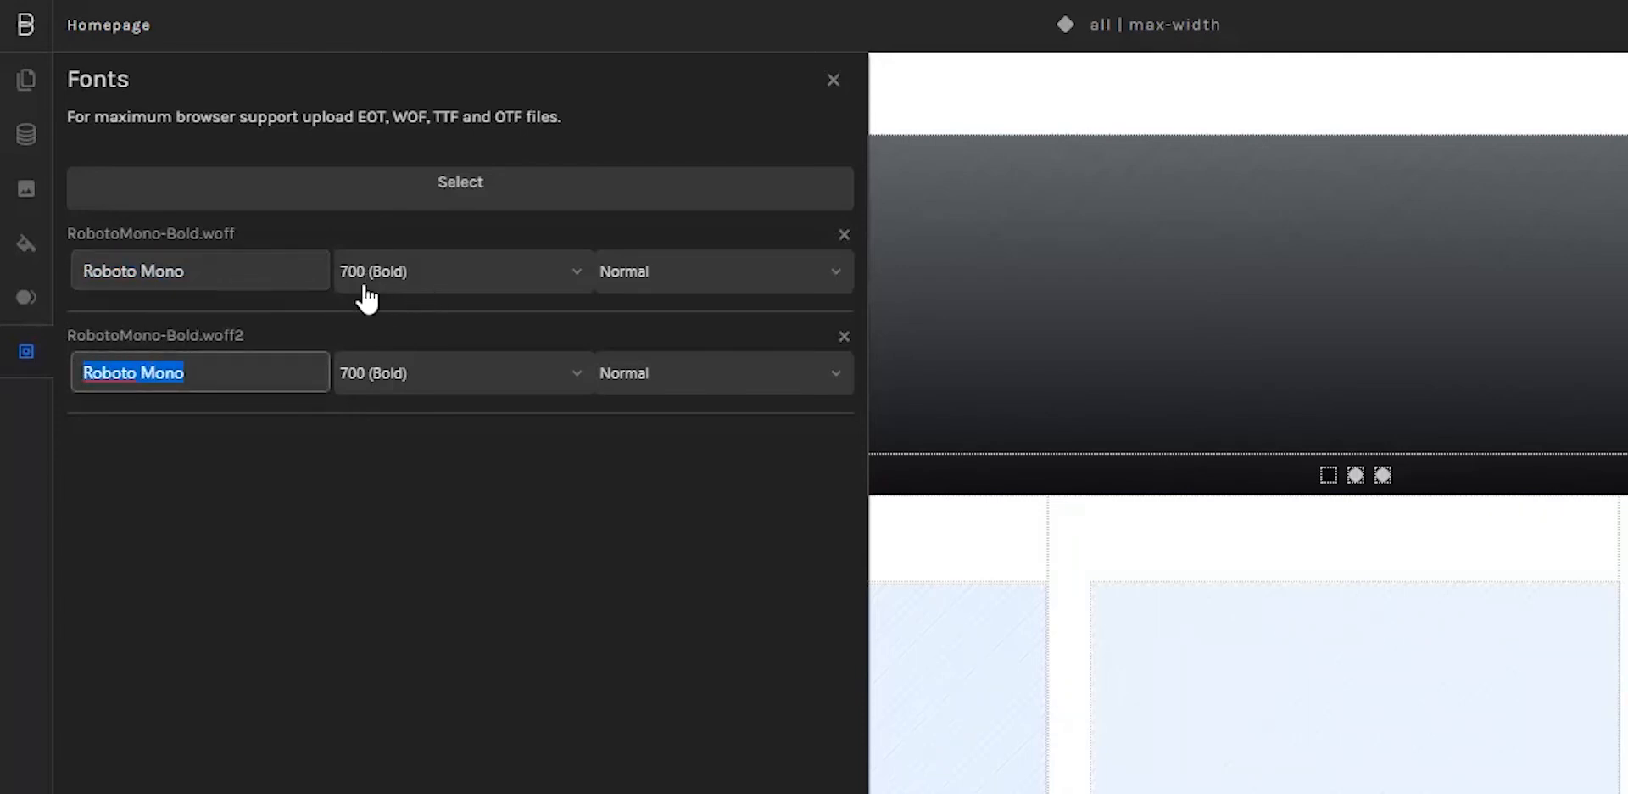
left_click(472, 280)
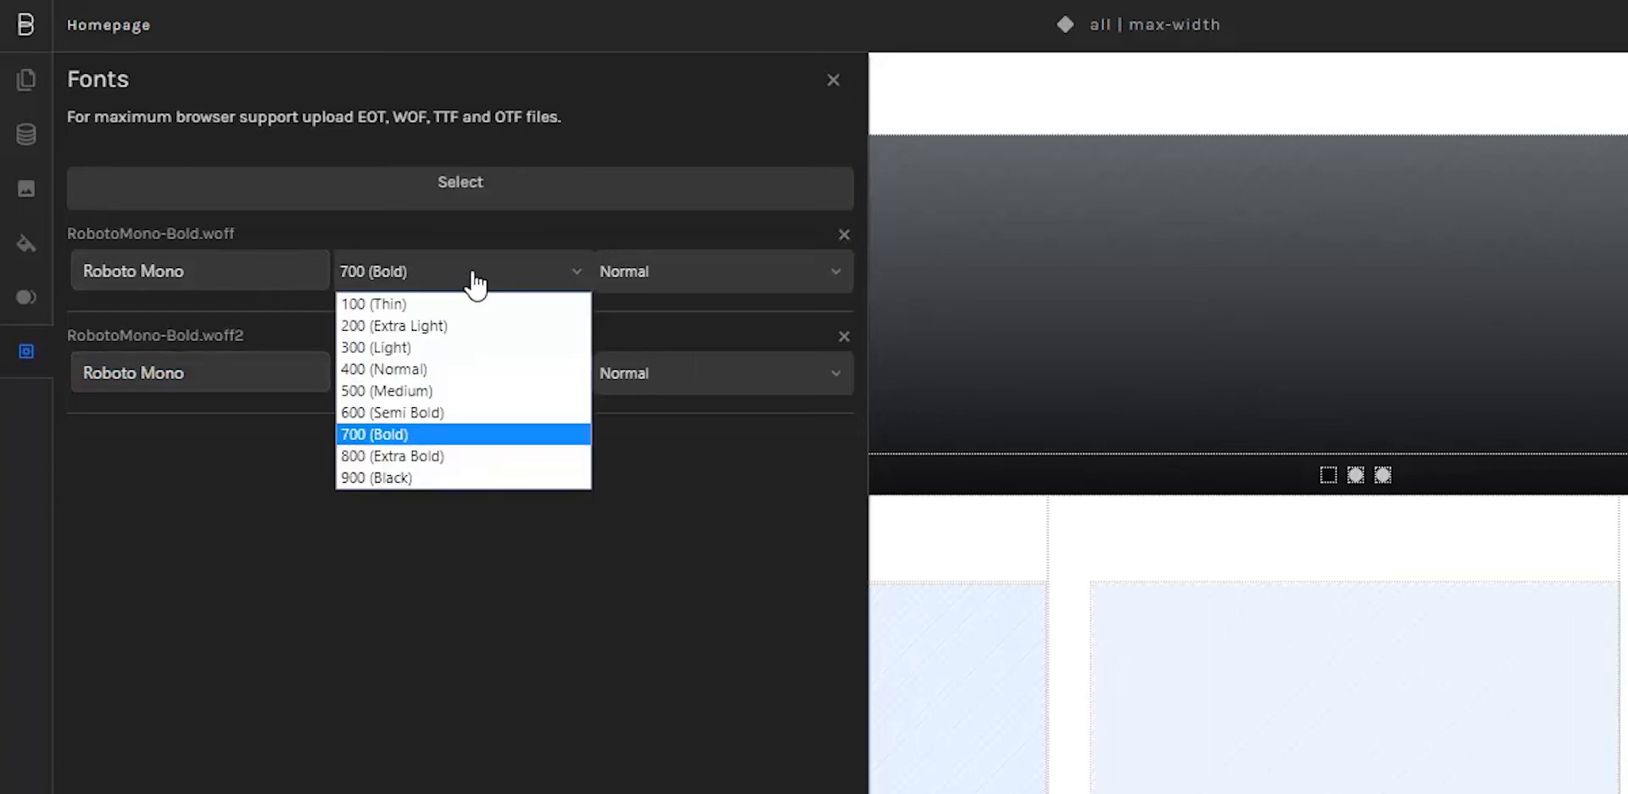
left_click(477, 283)
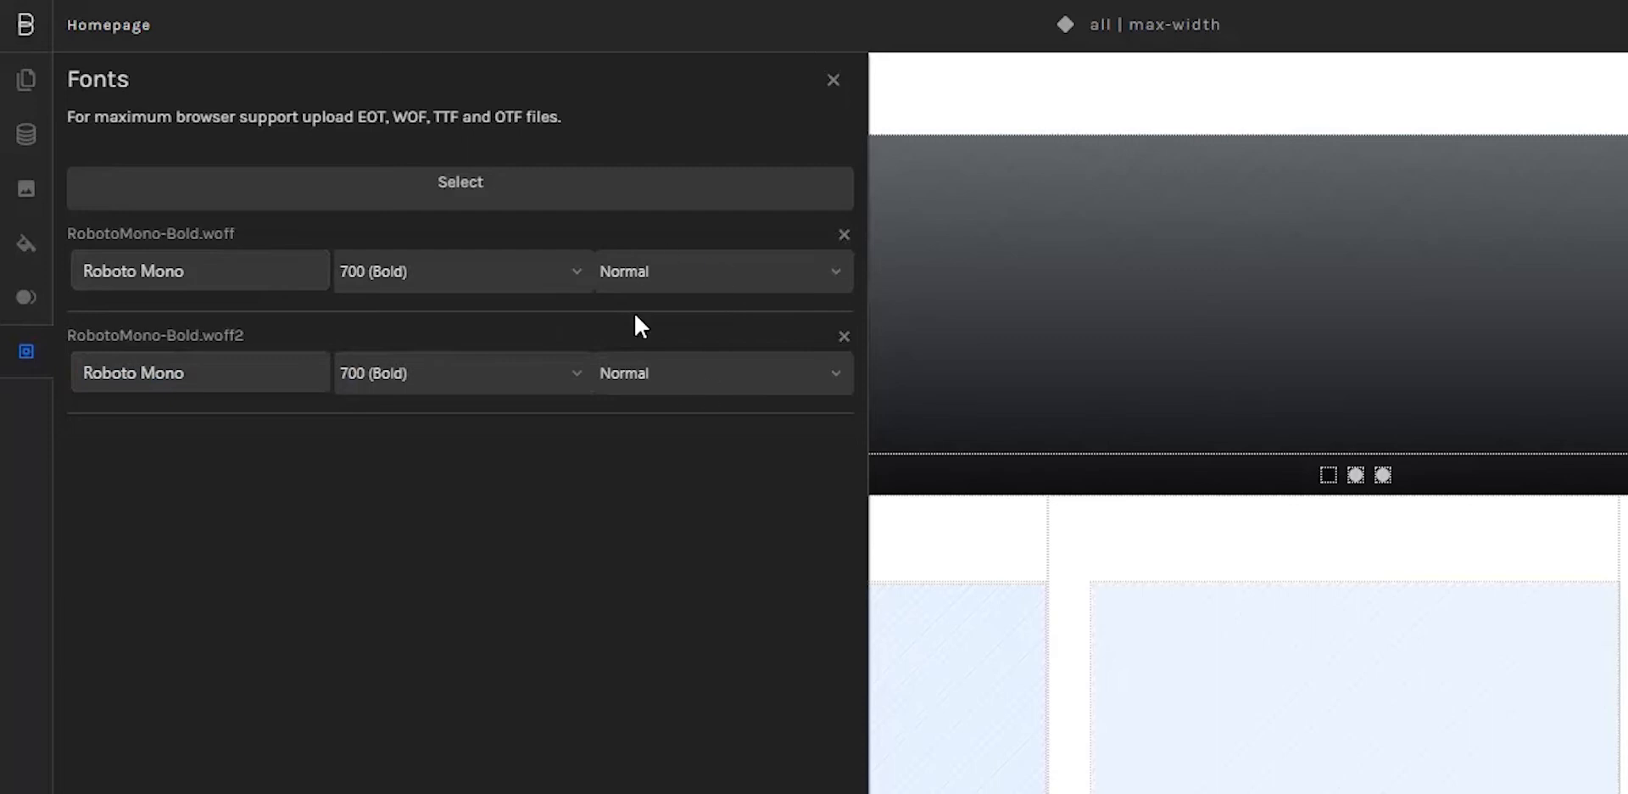
left_click(675, 273)
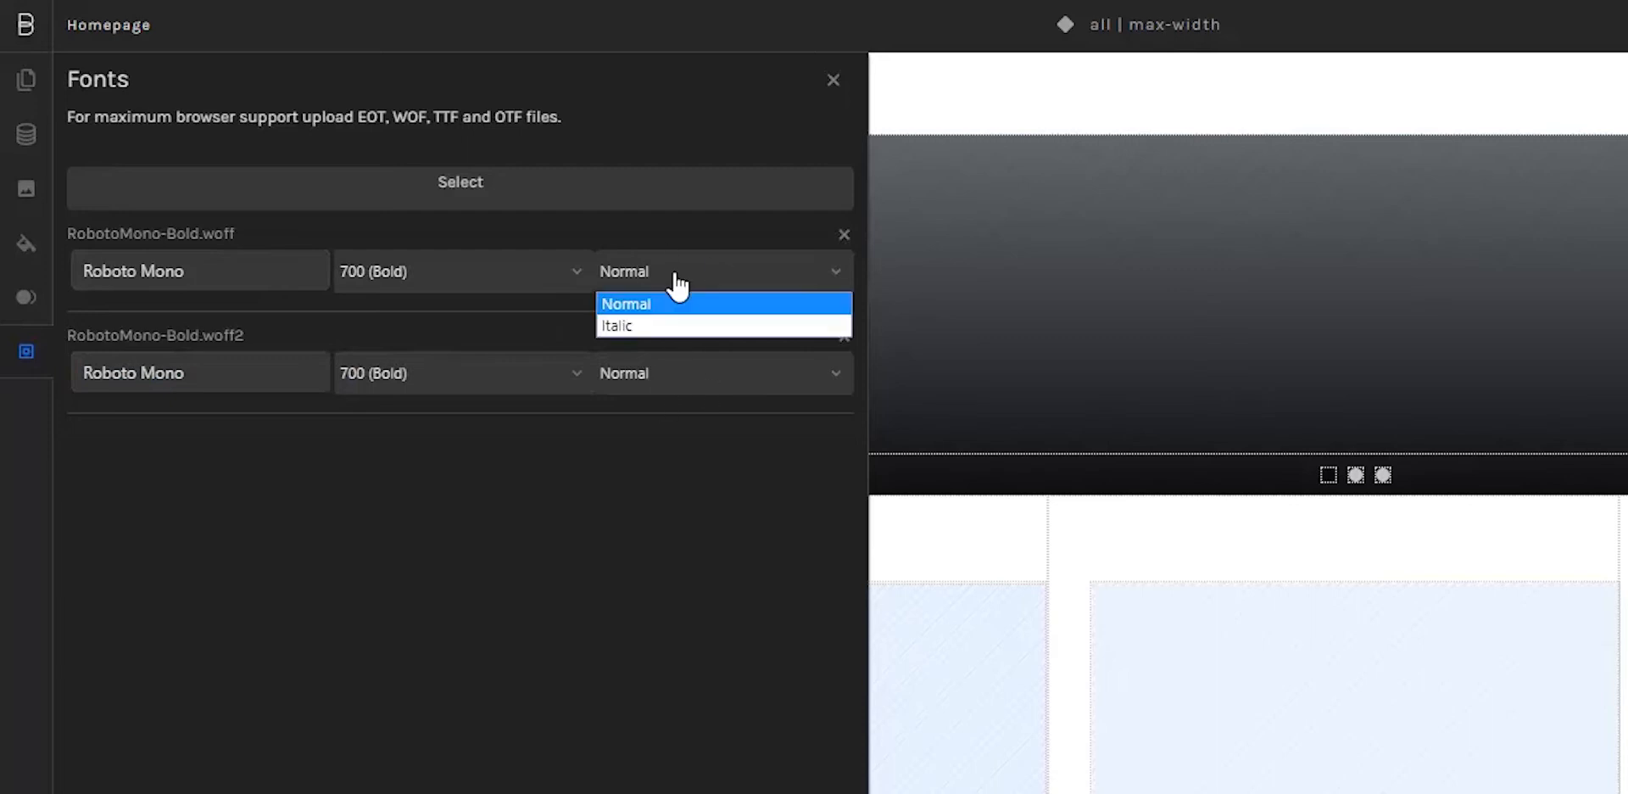
left_click(677, 280)
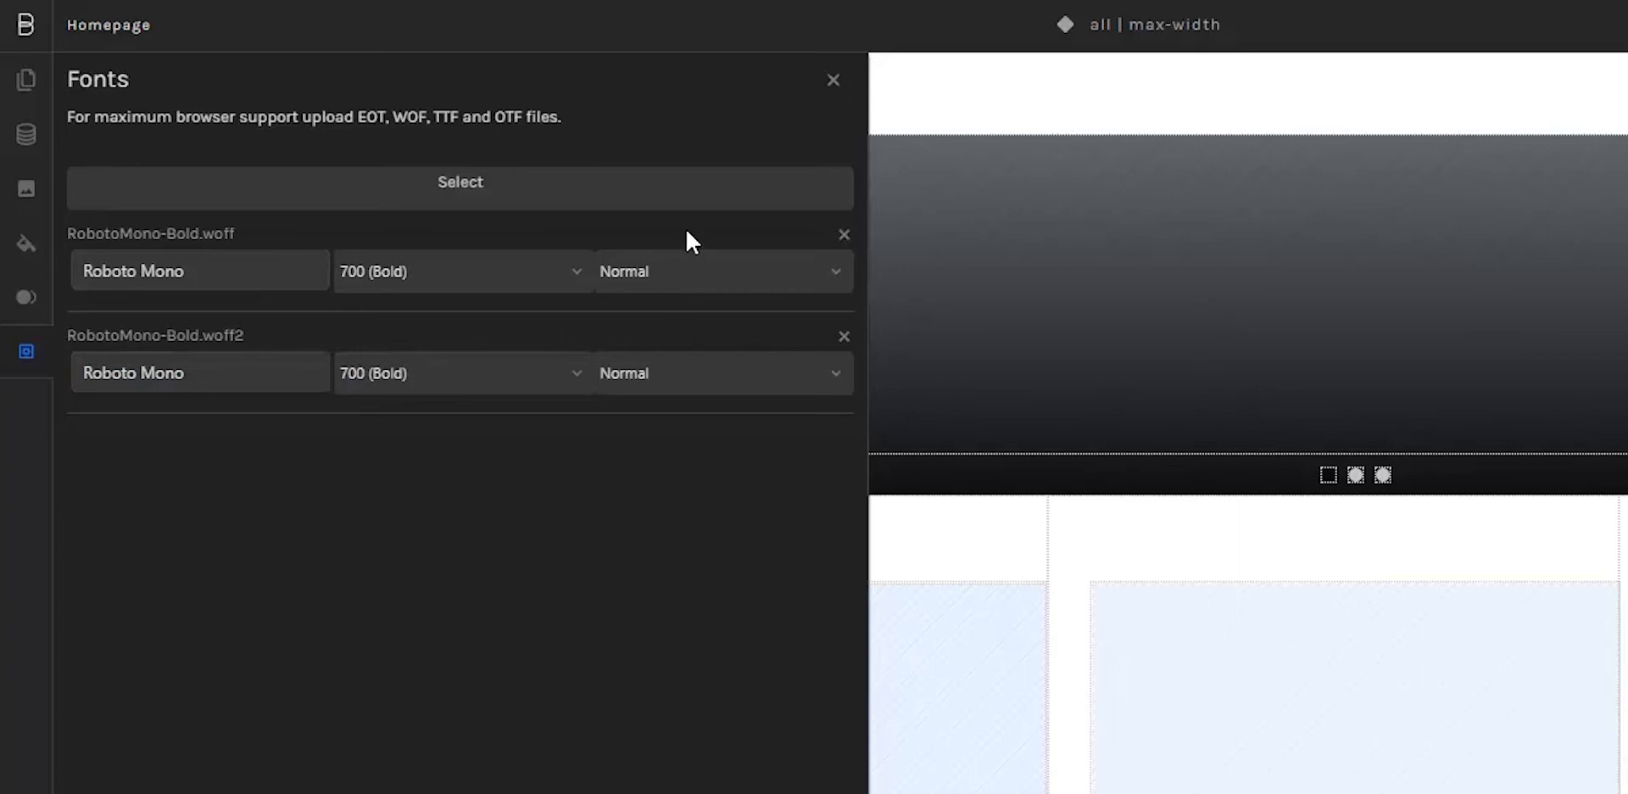
left_click(833, 79)
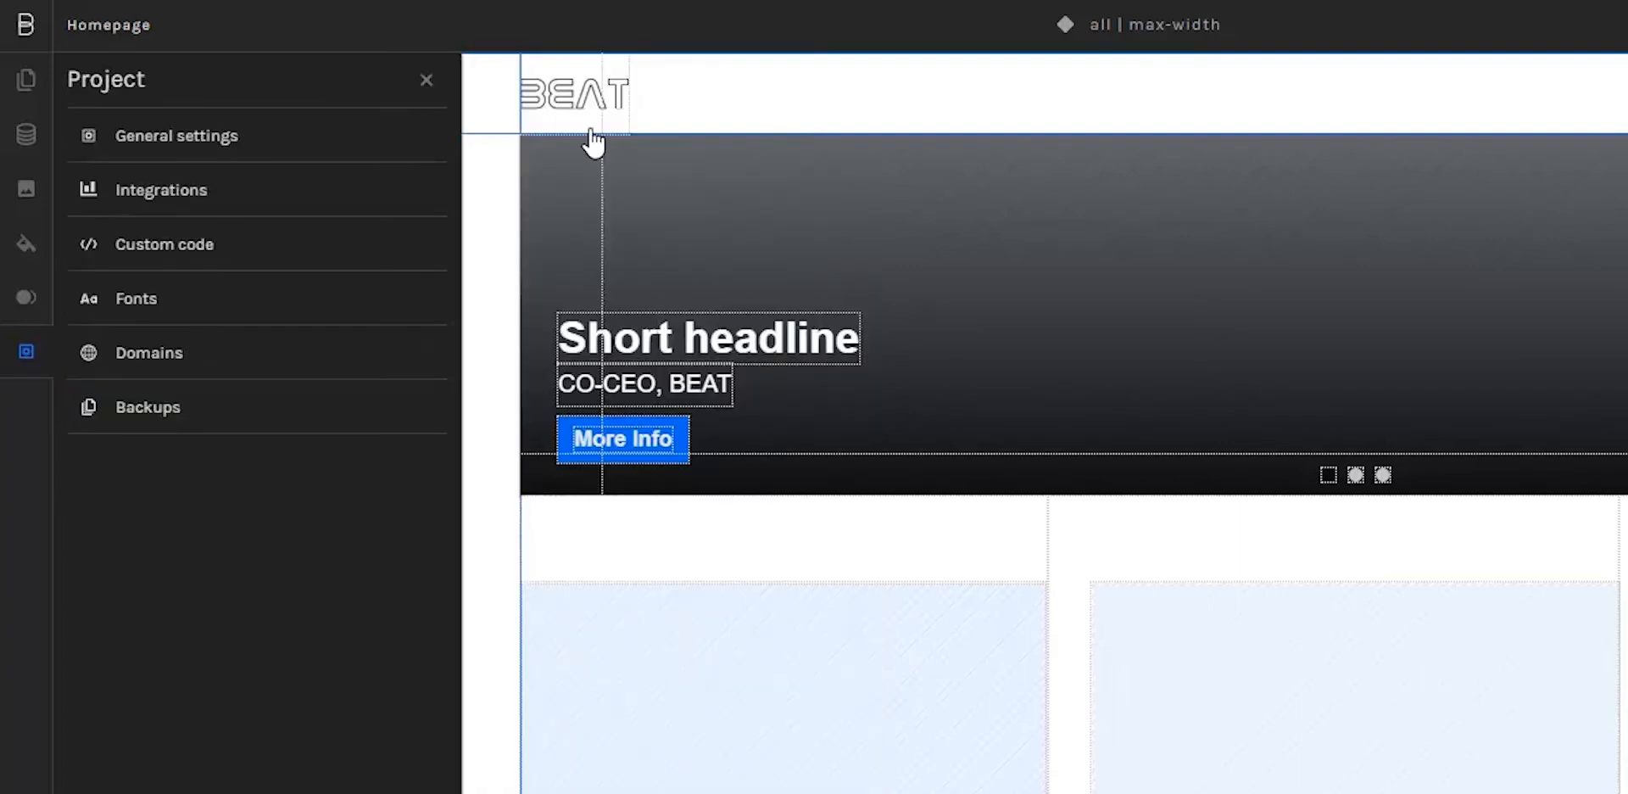
left_click(429, 77)
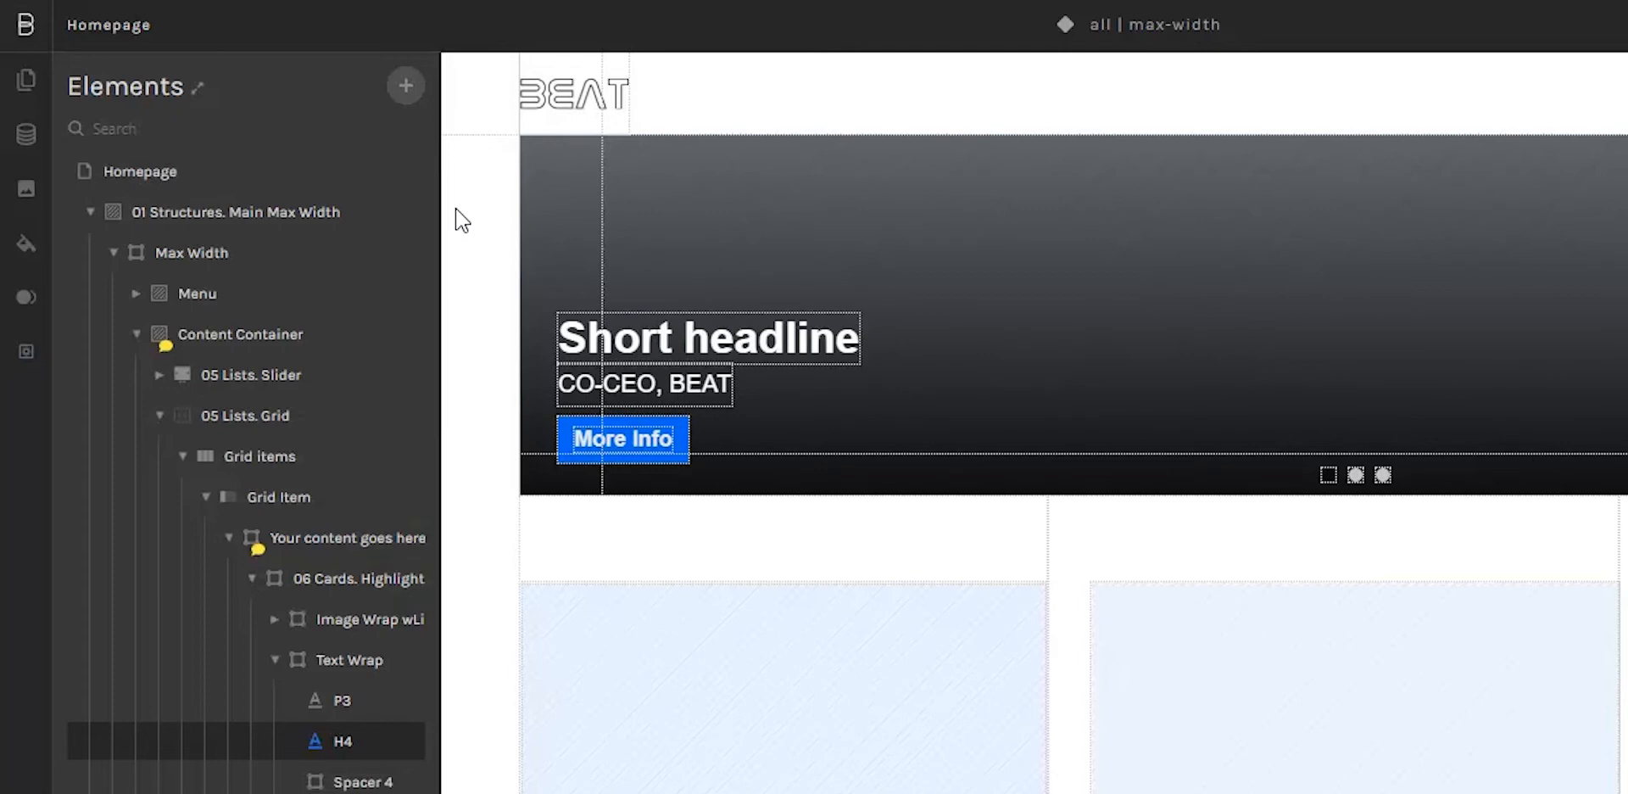
Step: Set the styleguide's primary font to the custom font Roboto Mono
left_click(26, 249)
scroll(177, 253, "down", 5)
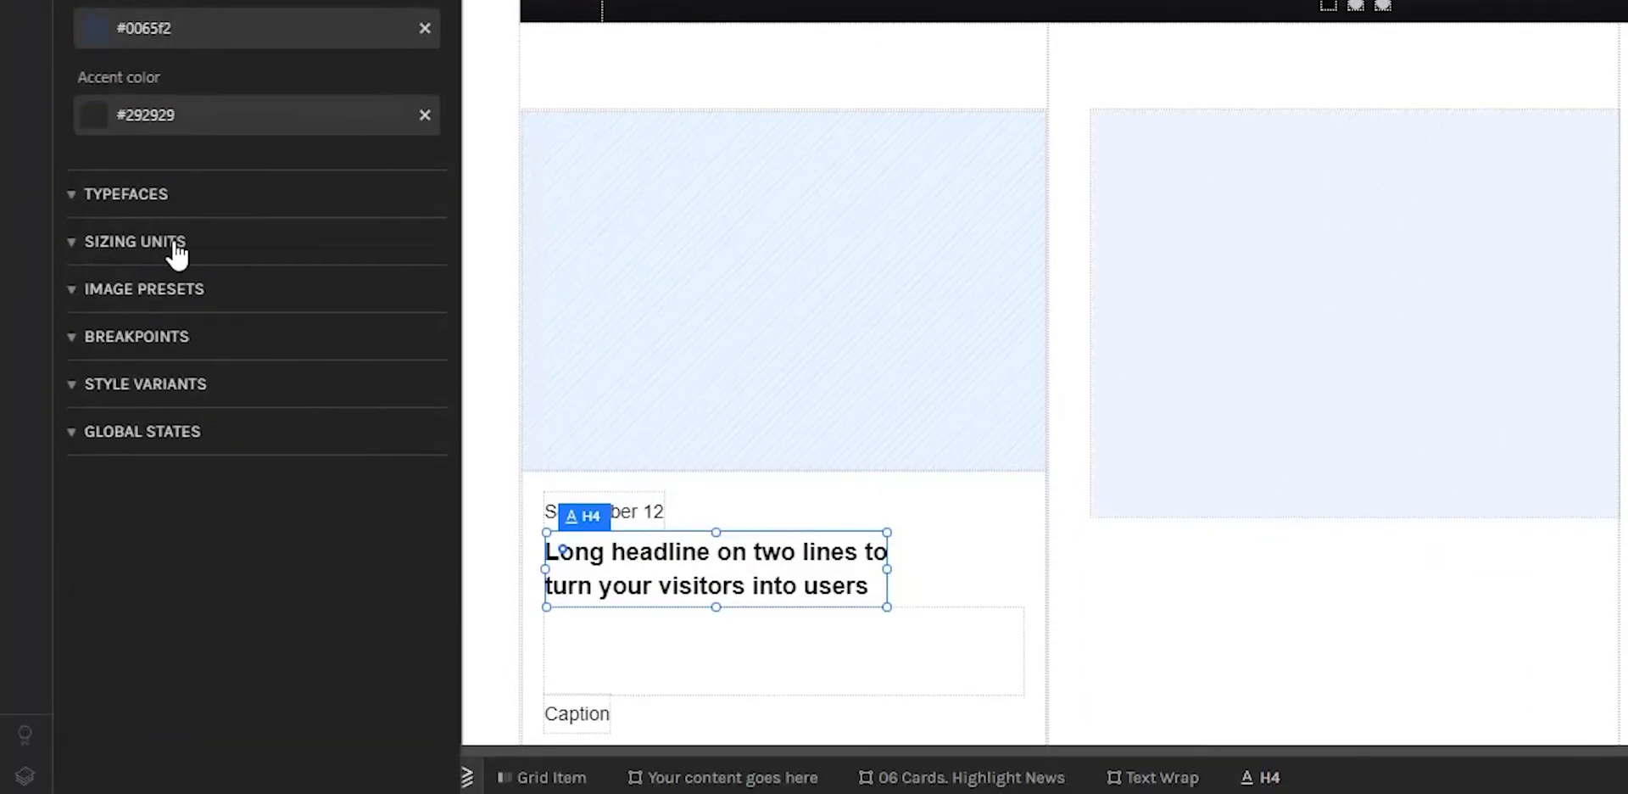
left_click(172, 200)
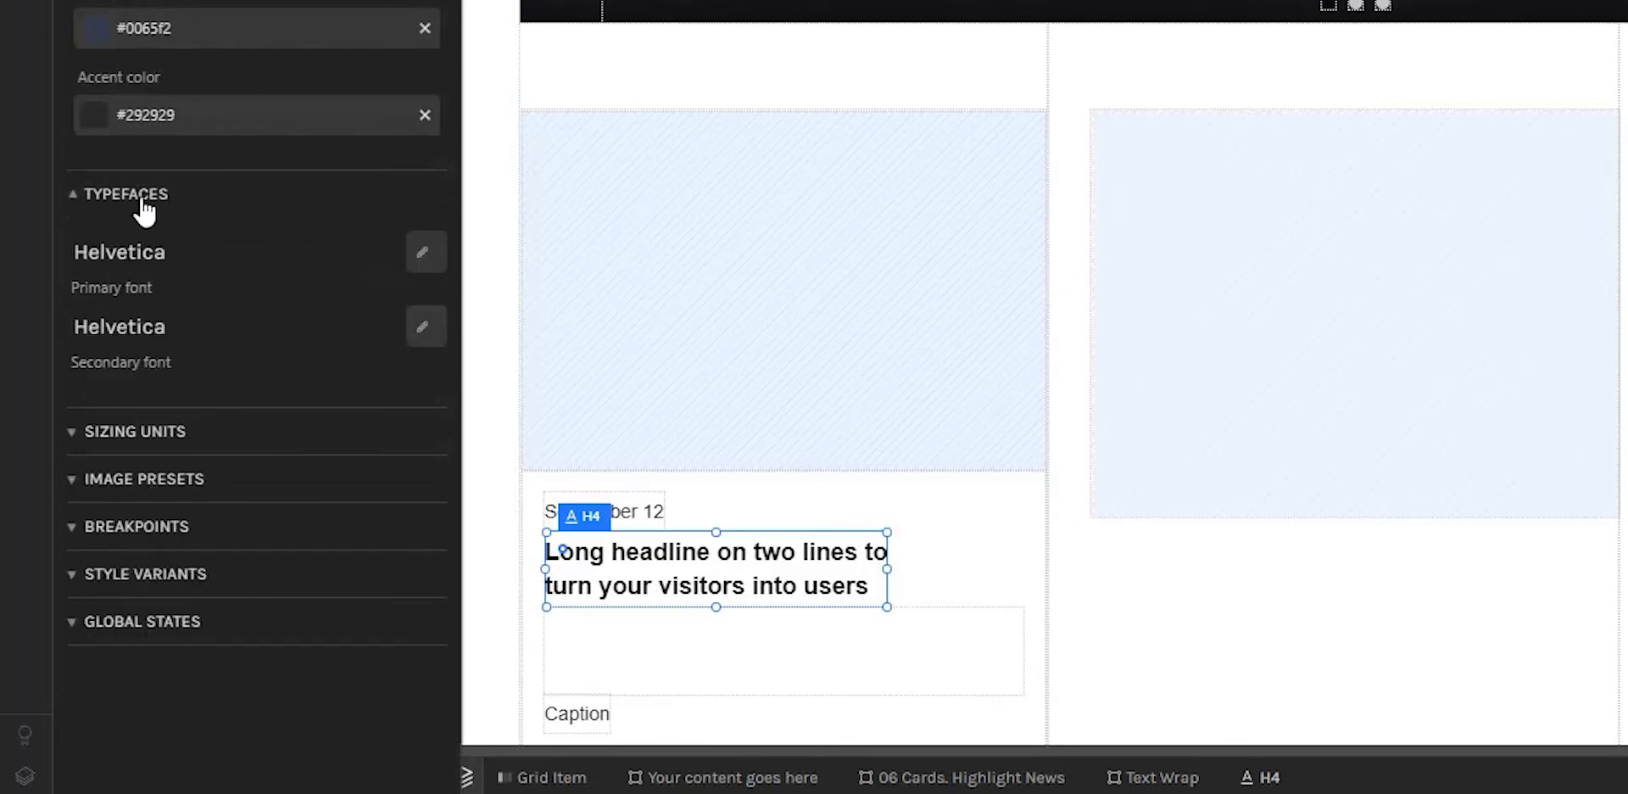
left_click(440, 257)
left_click(437, 297)
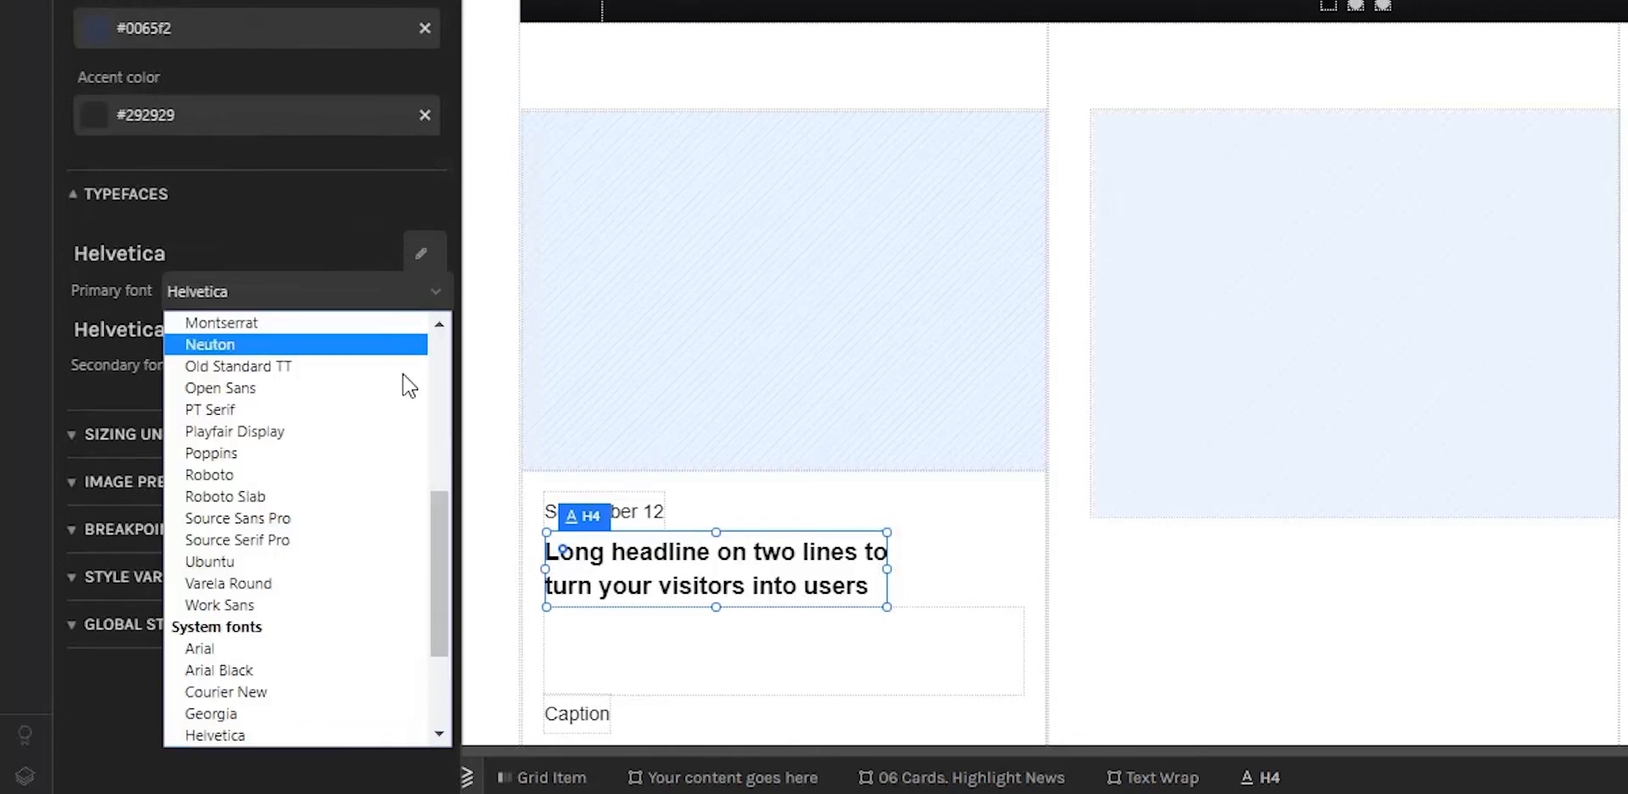
scroll(402, 424, "down", 3)
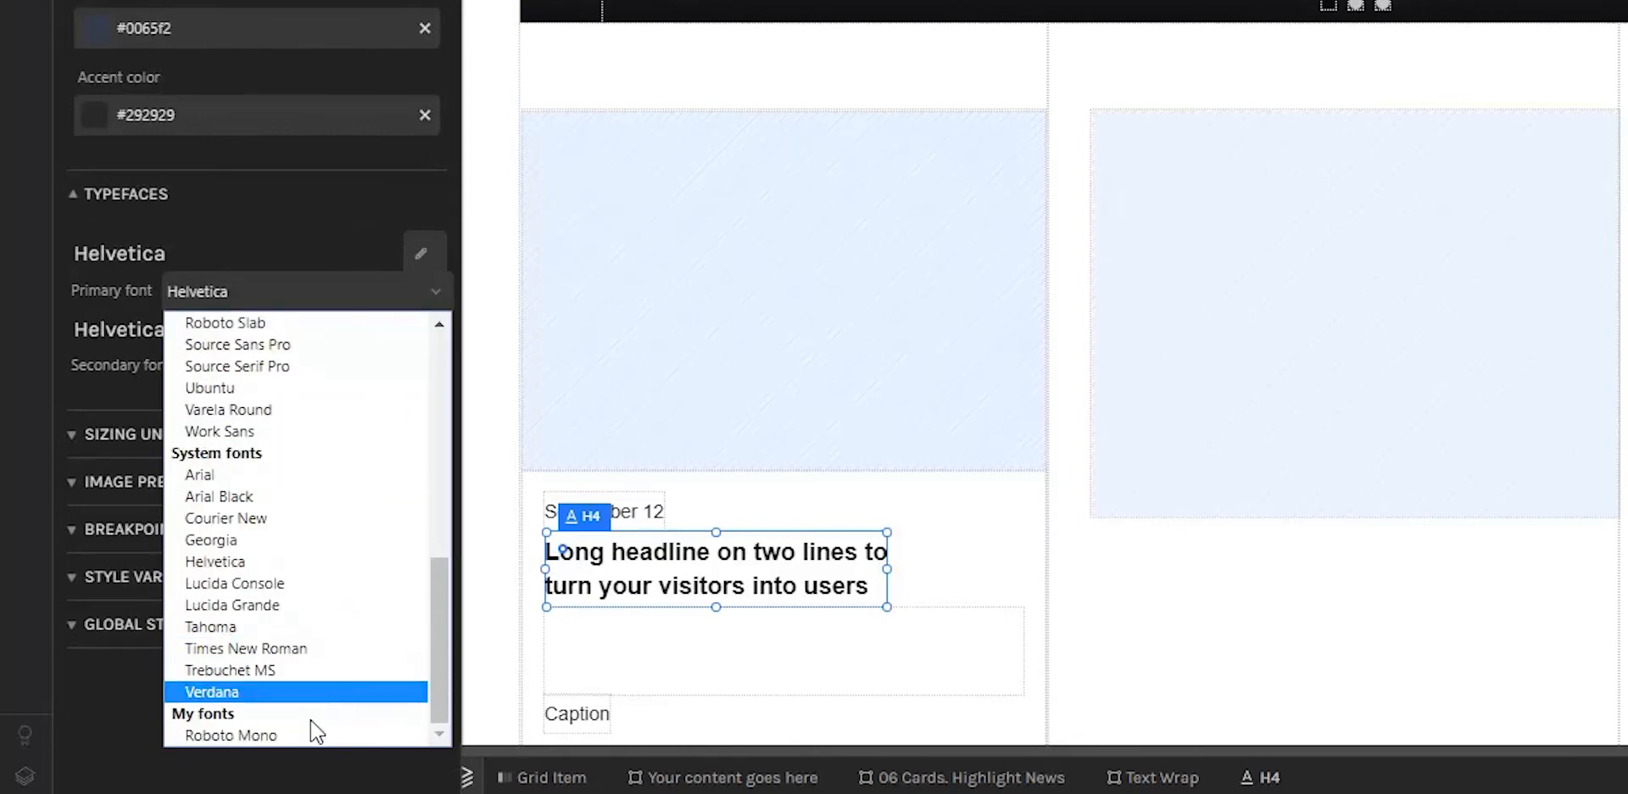
left_click(258, 735)
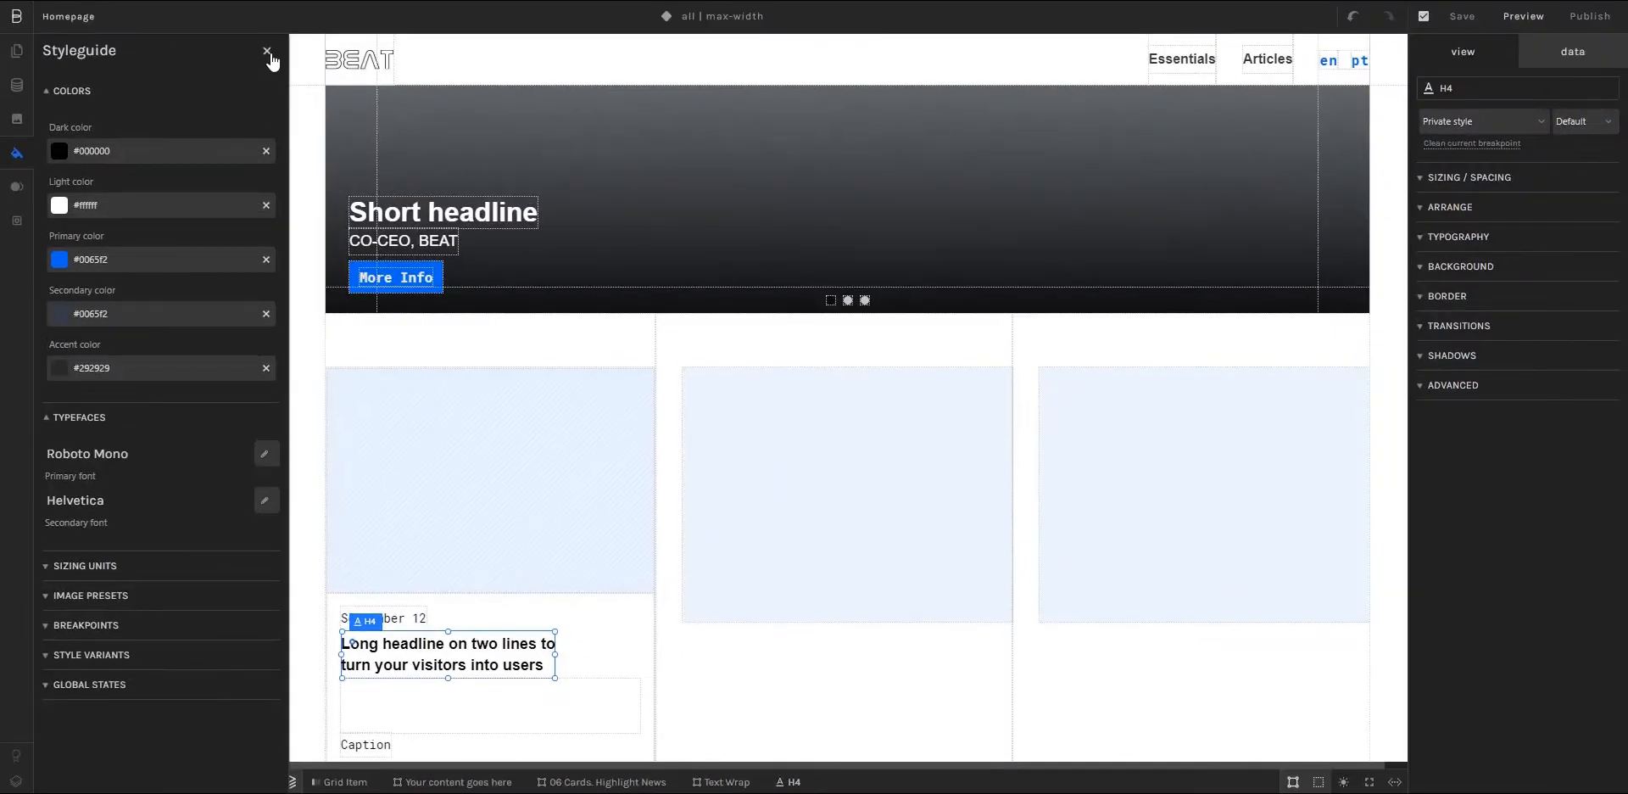
left_click(268, 48)
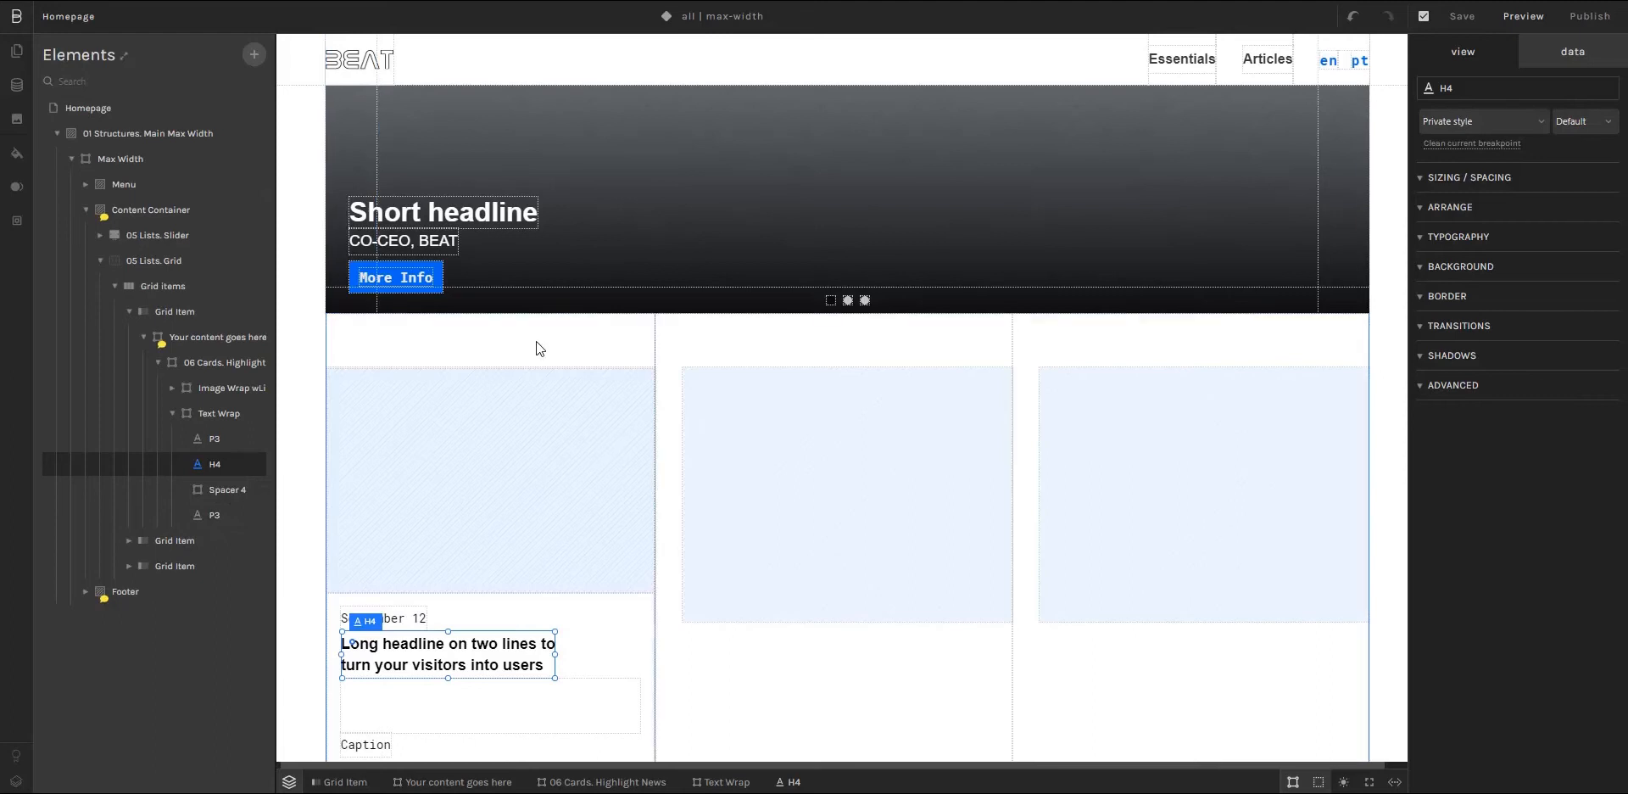
Step: Set the font of the card's two-line H4 headline to the styleguide's primary font, Roboto Mono
scroll(721, 593, "down", 1)
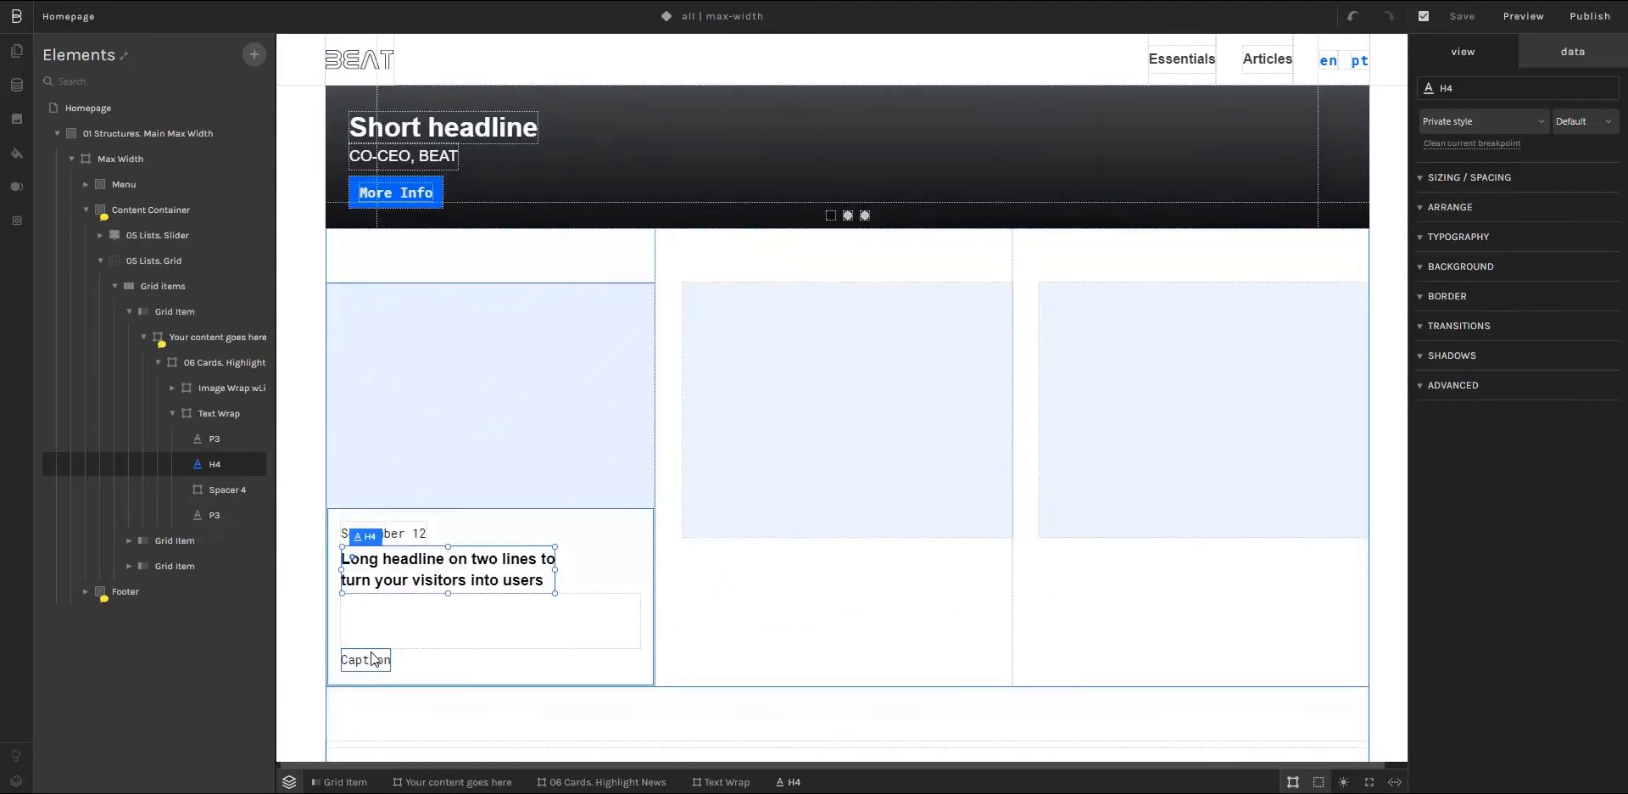
left_click(366, 662)
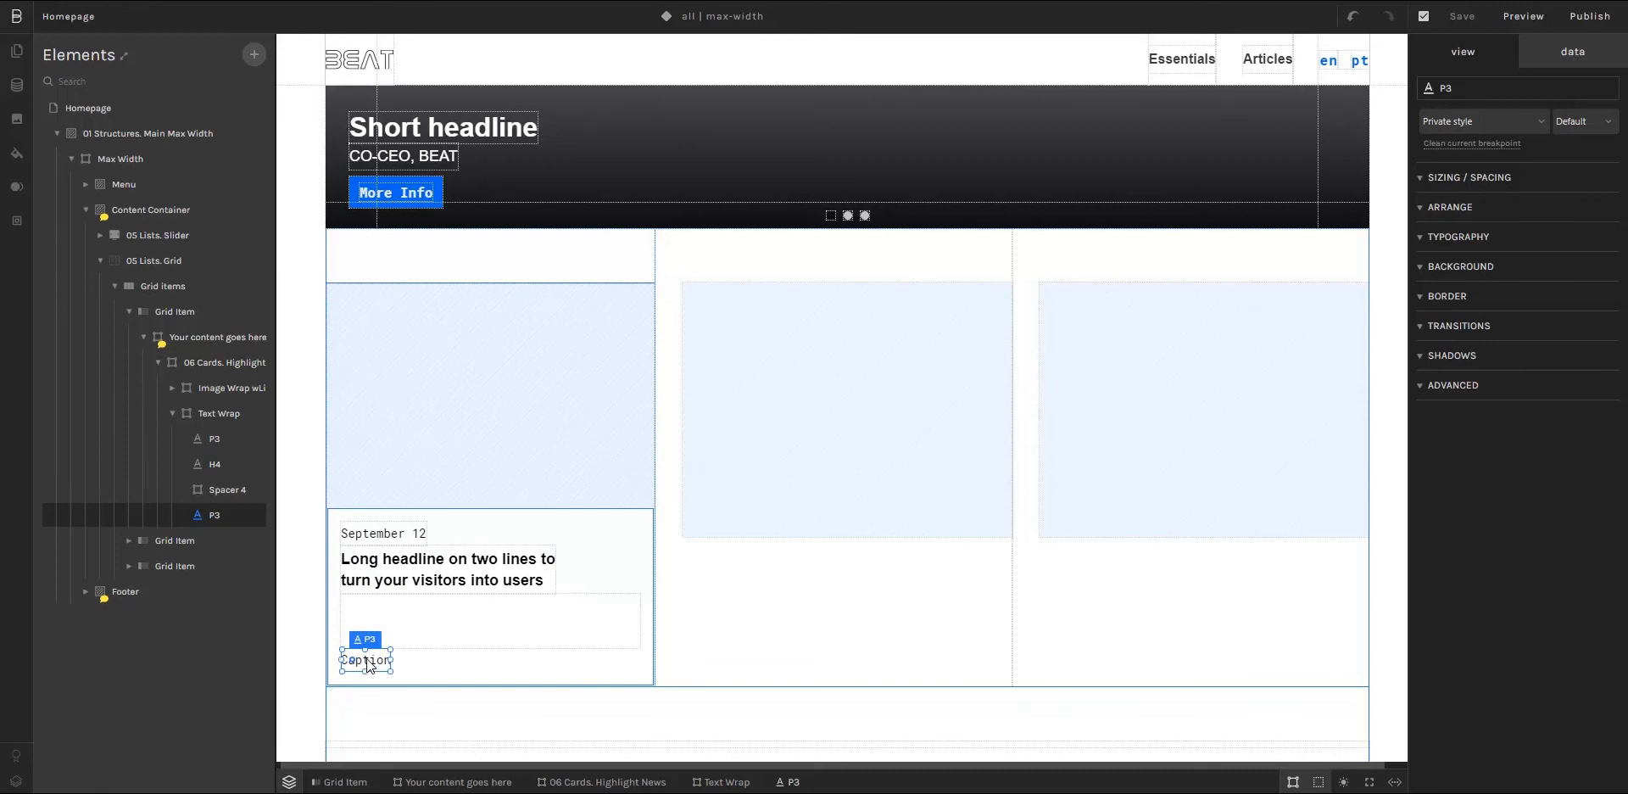
left_click(436, 575)
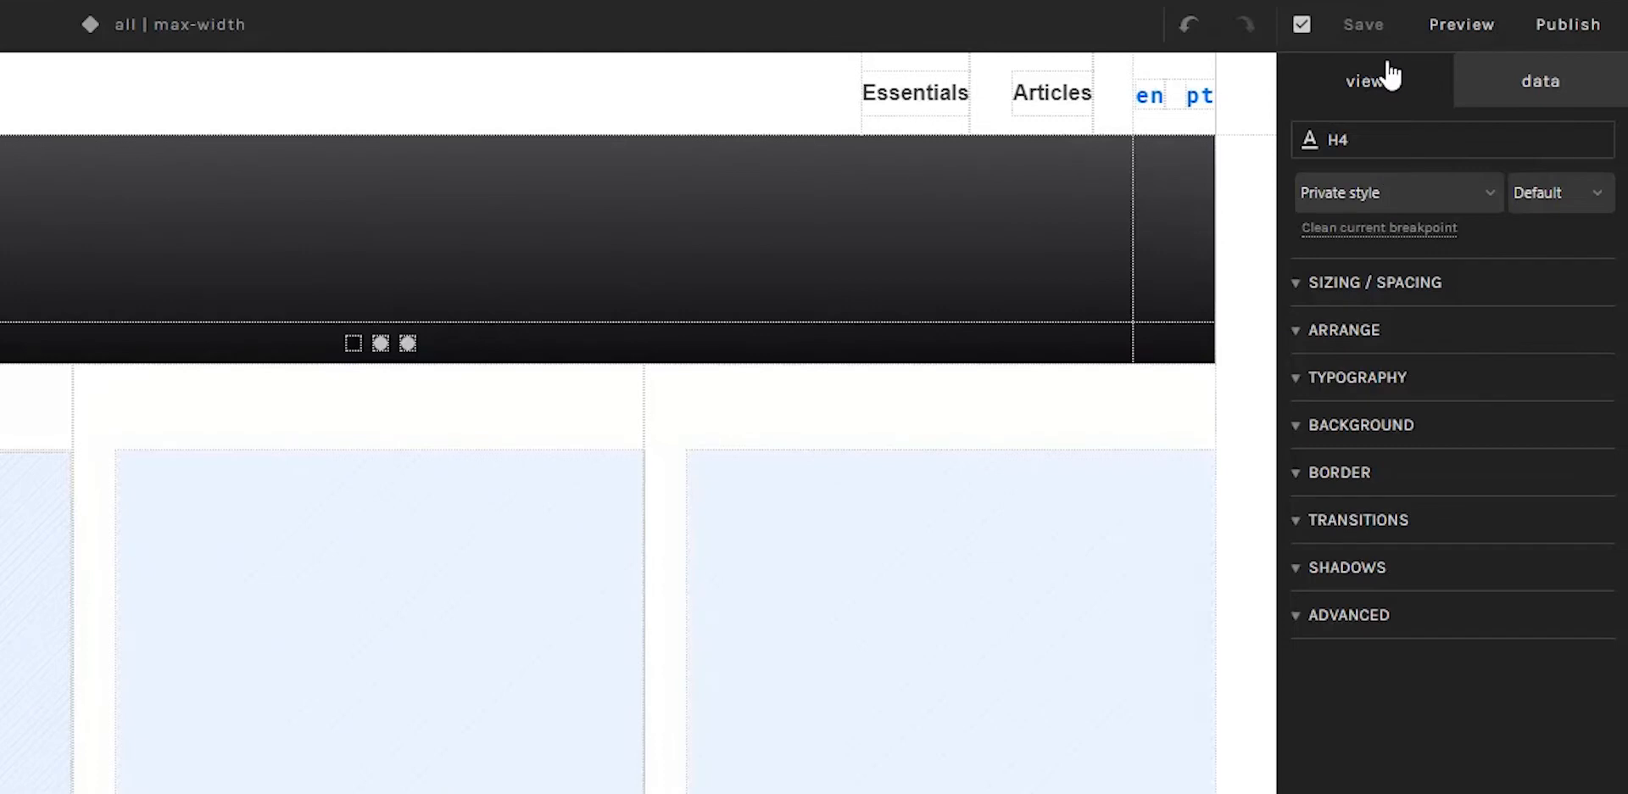
left_click(1386, 377)
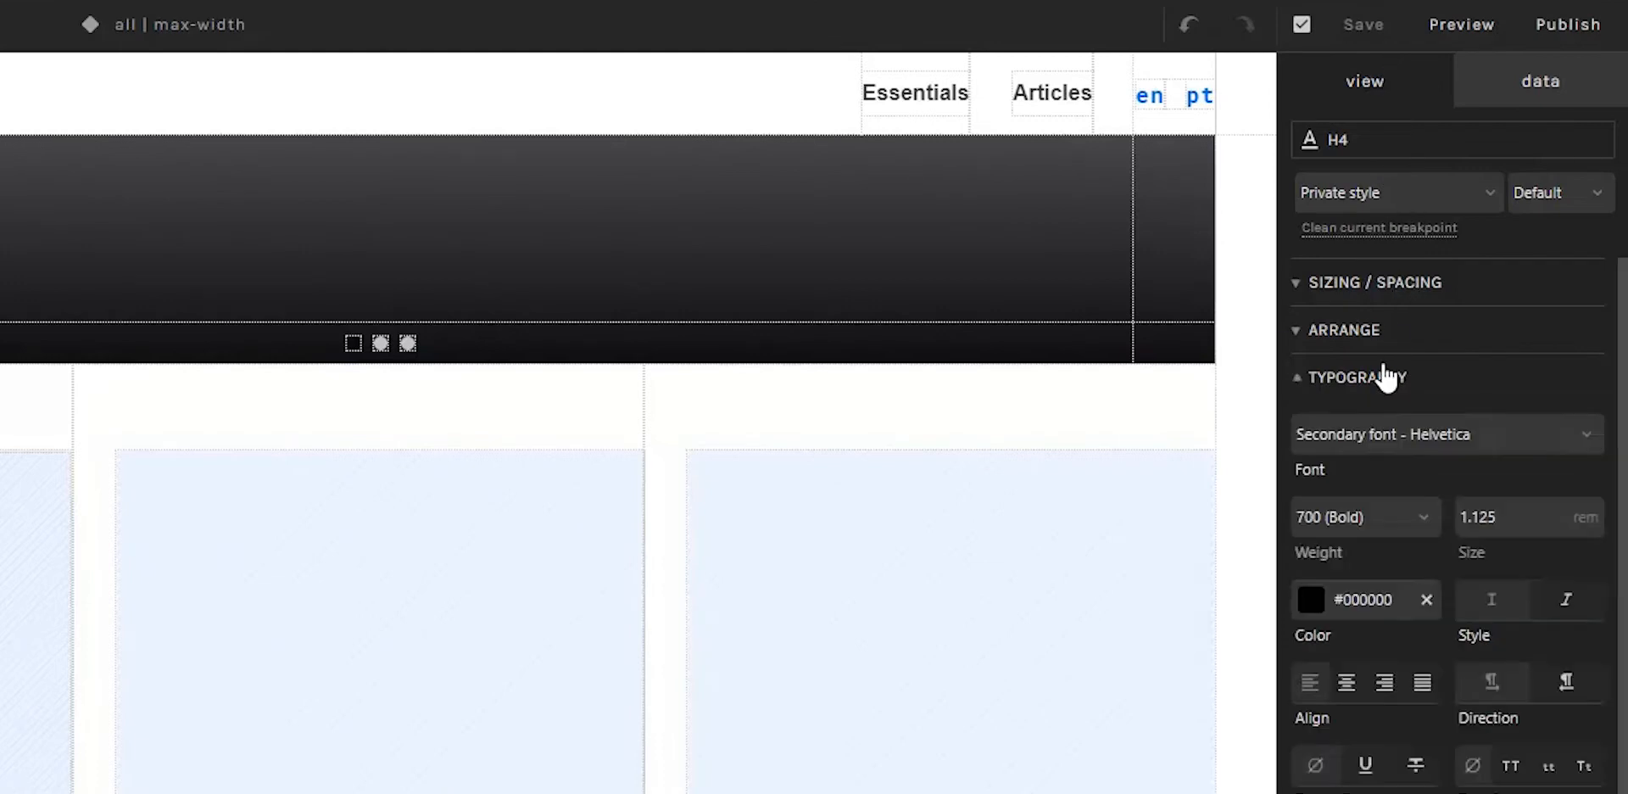
left_click(1448, 441)
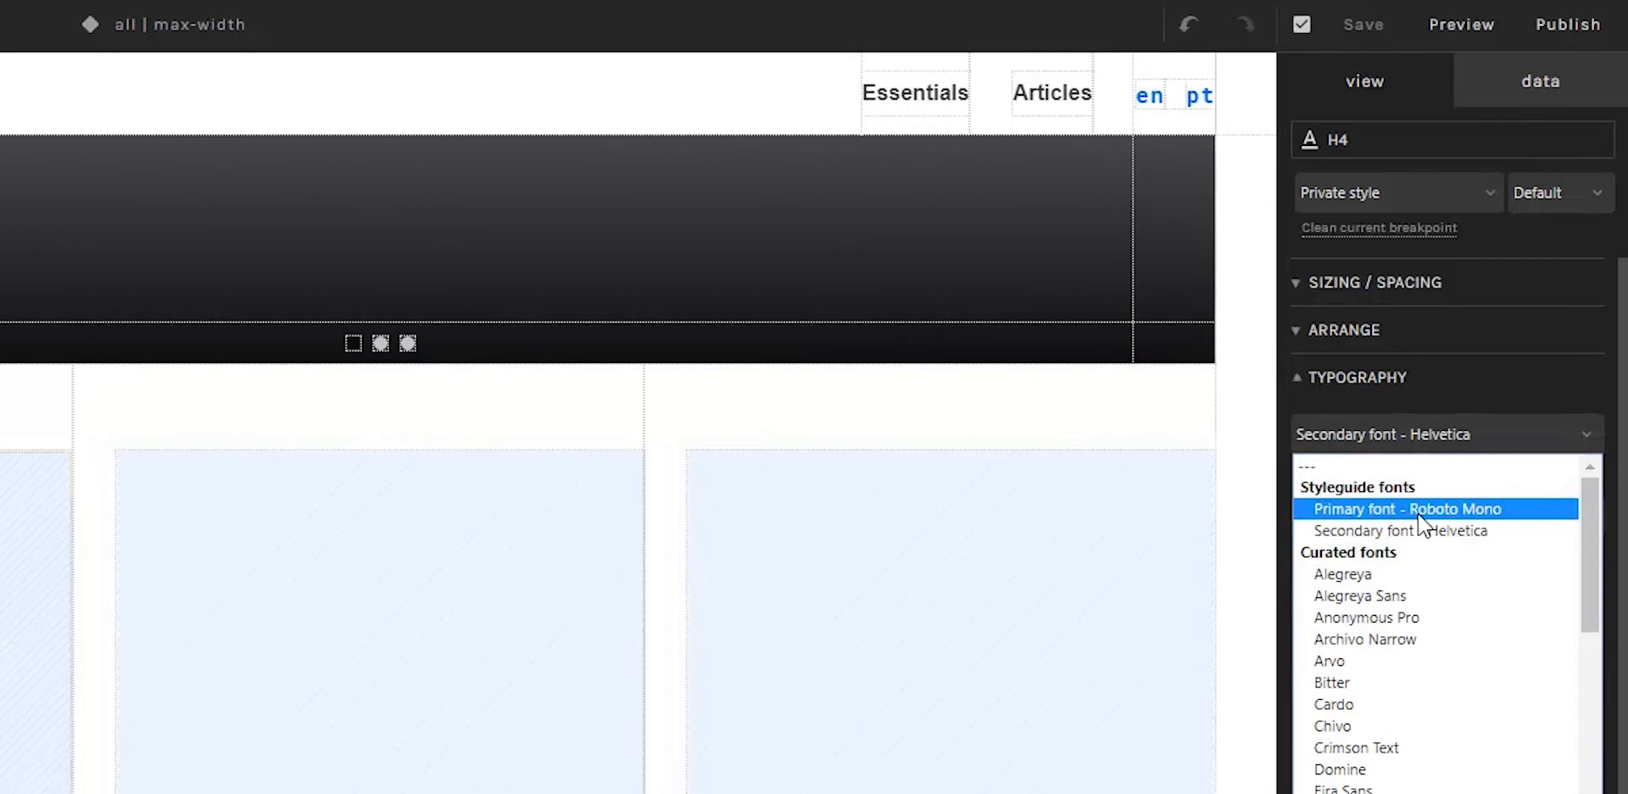
scroll(1427, 522, "down", 10)
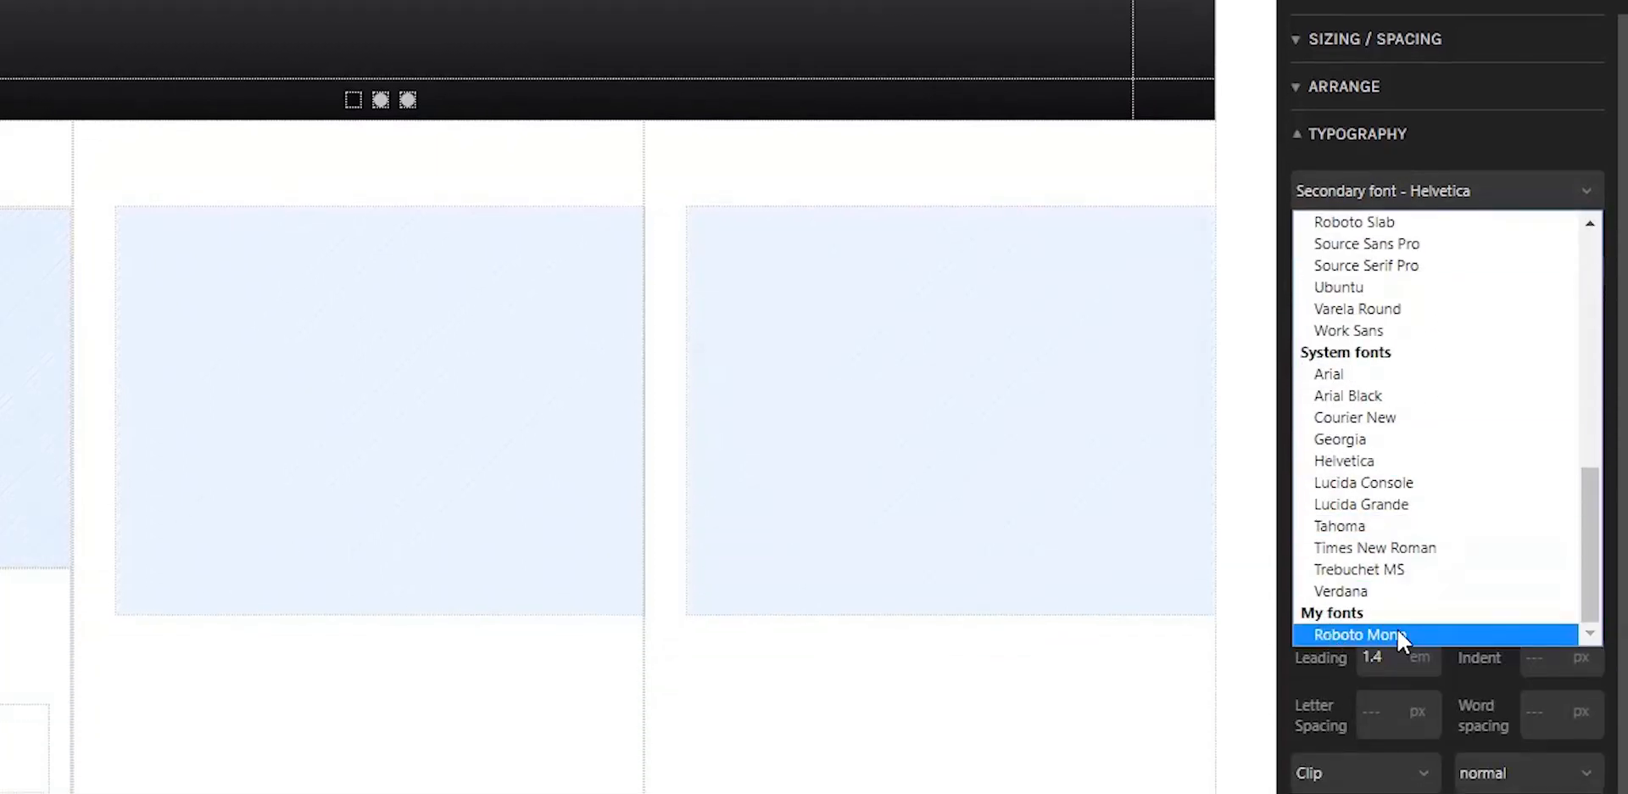
scroll(1392, 469, "up", 10)
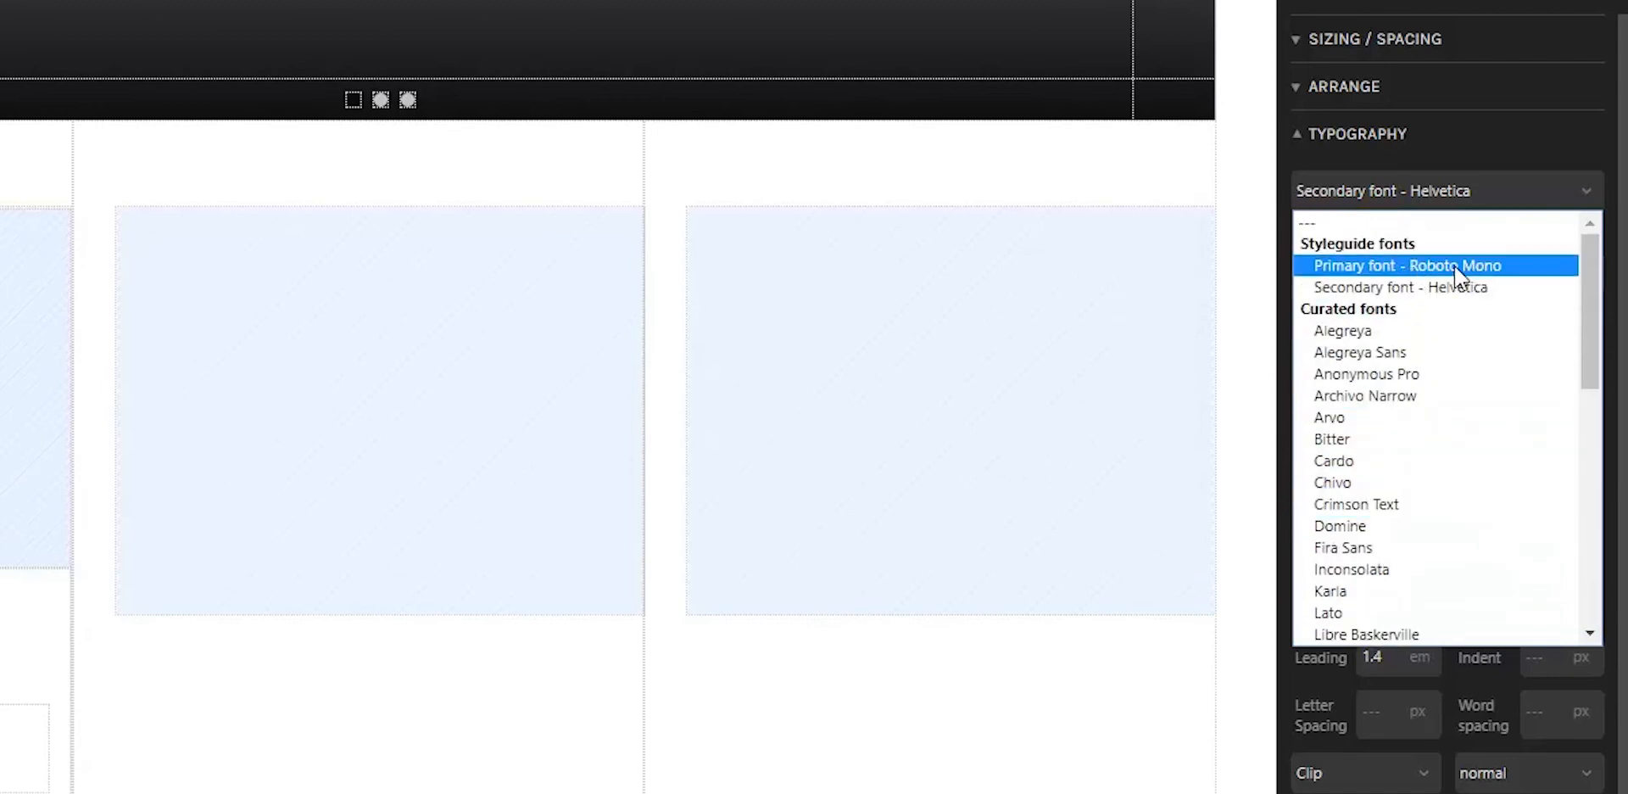
left_click(1436, 268)
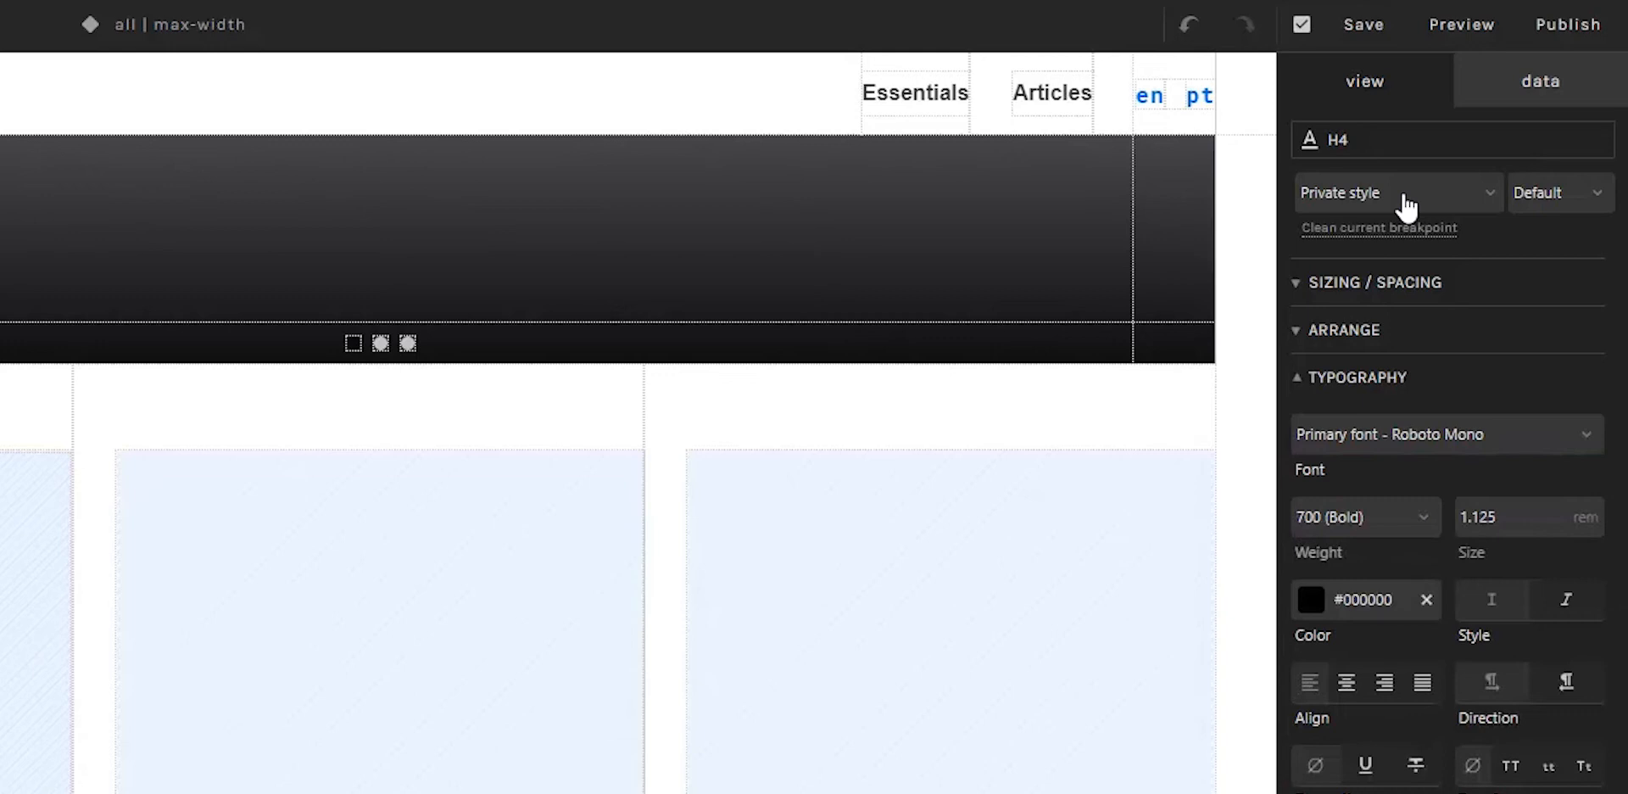
Step: Create a new shared style from the card headline, named H4 in the group My style, and check it in the style list
left_click(1488, 205)
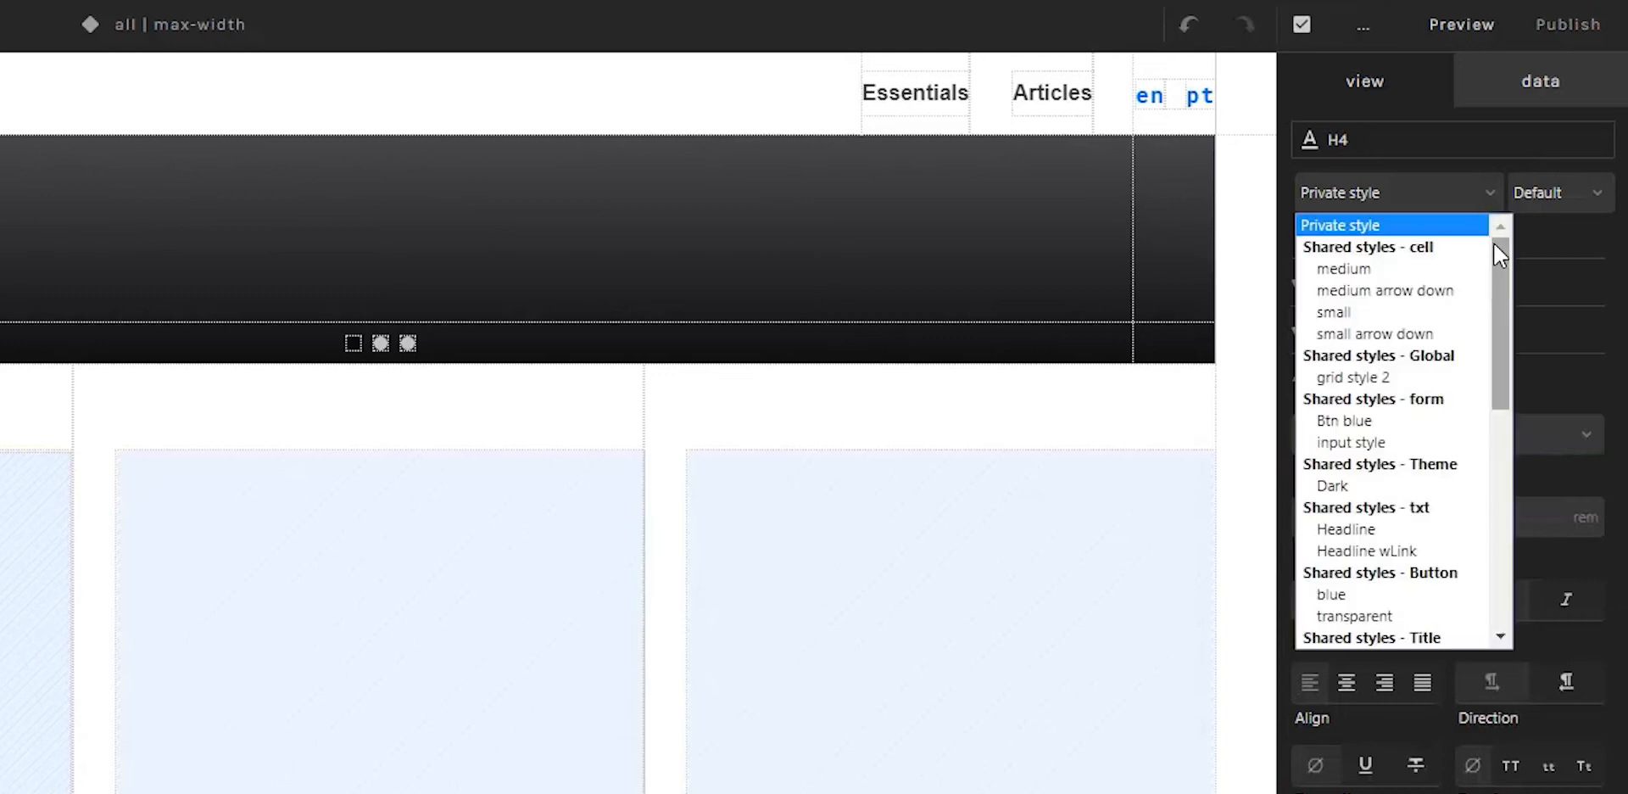
left_click_drag(1499, 254, 1479, 513)
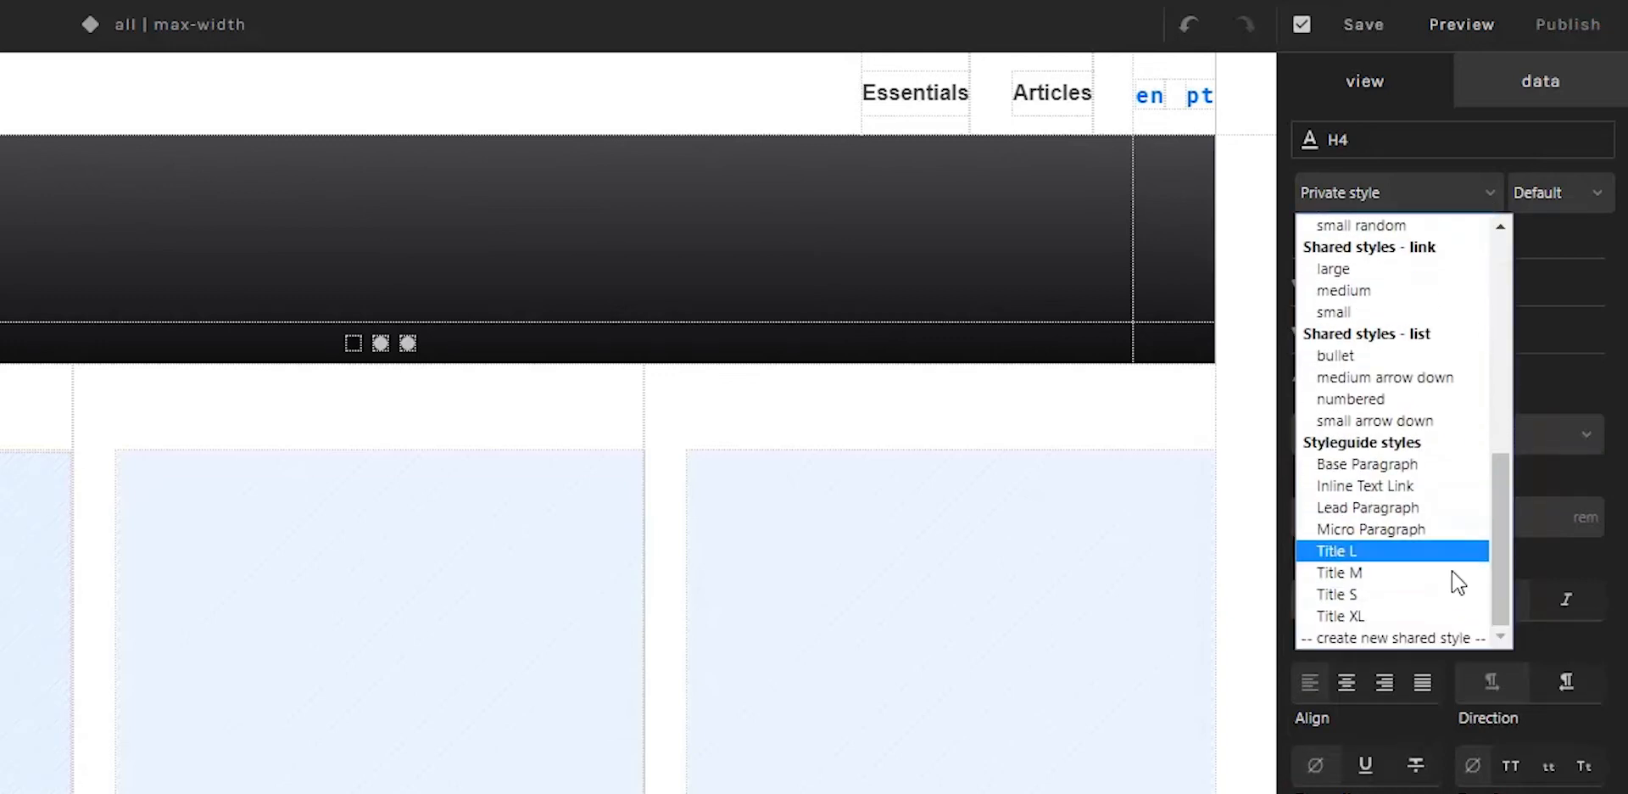
left_click(1415, 638)
left_click_drag(1362, 183, 1308, 188)
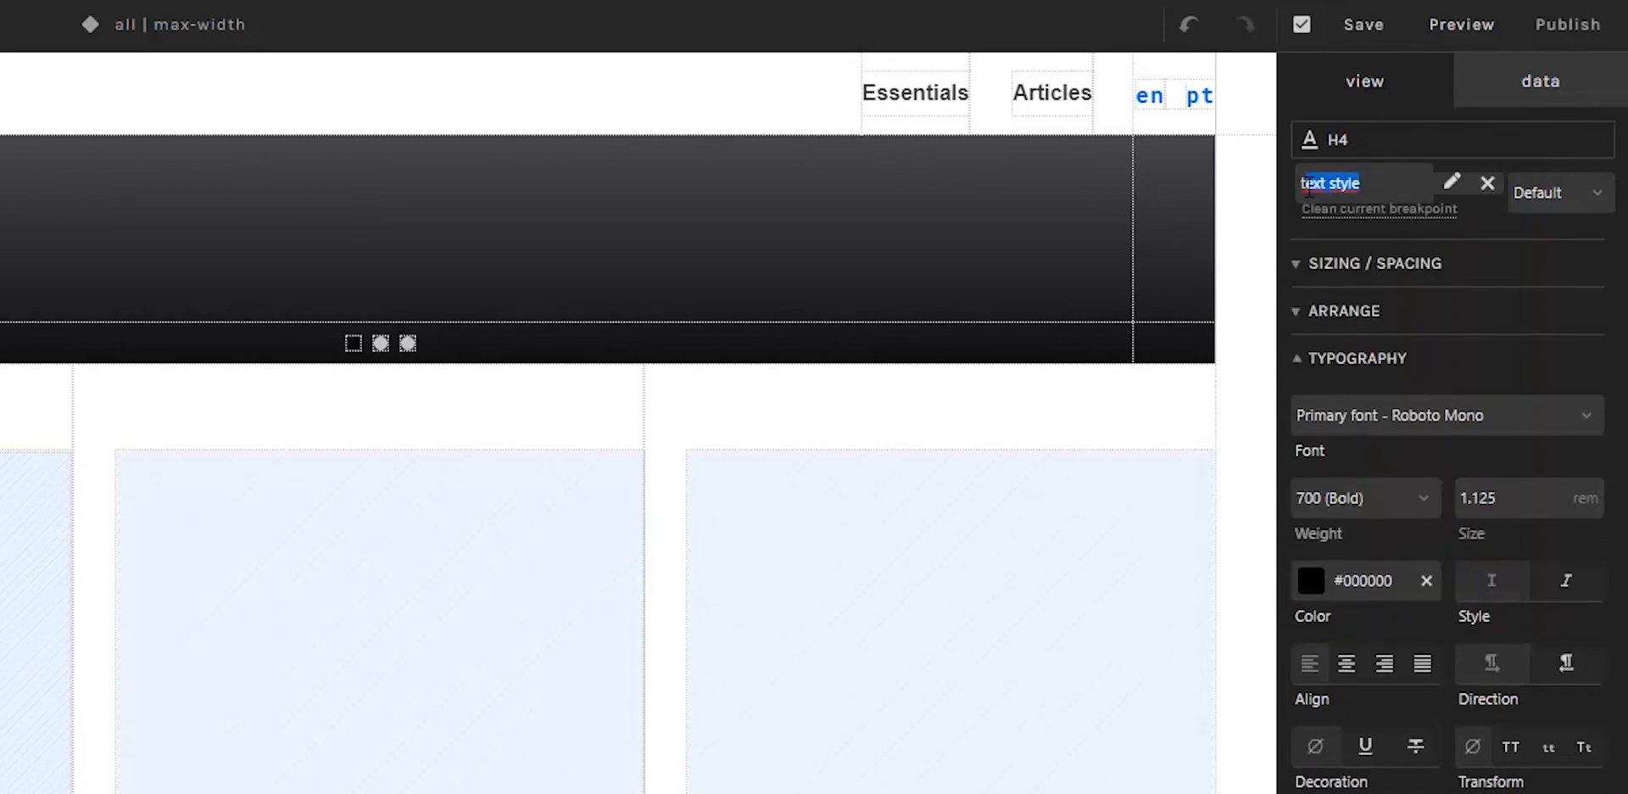
type("My styl")
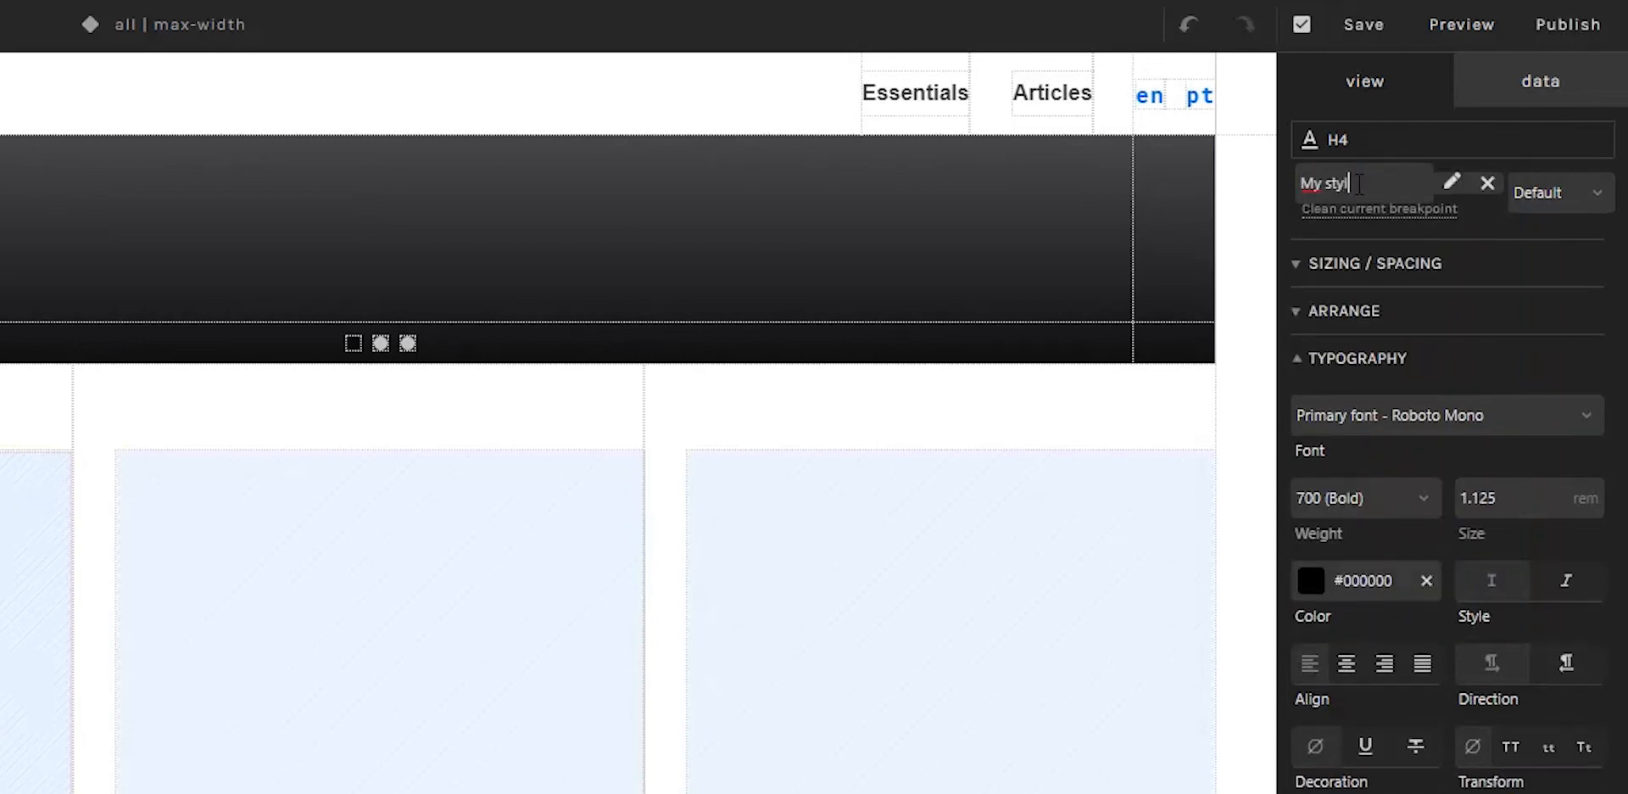
type("e")
type("H4")
key("Return")
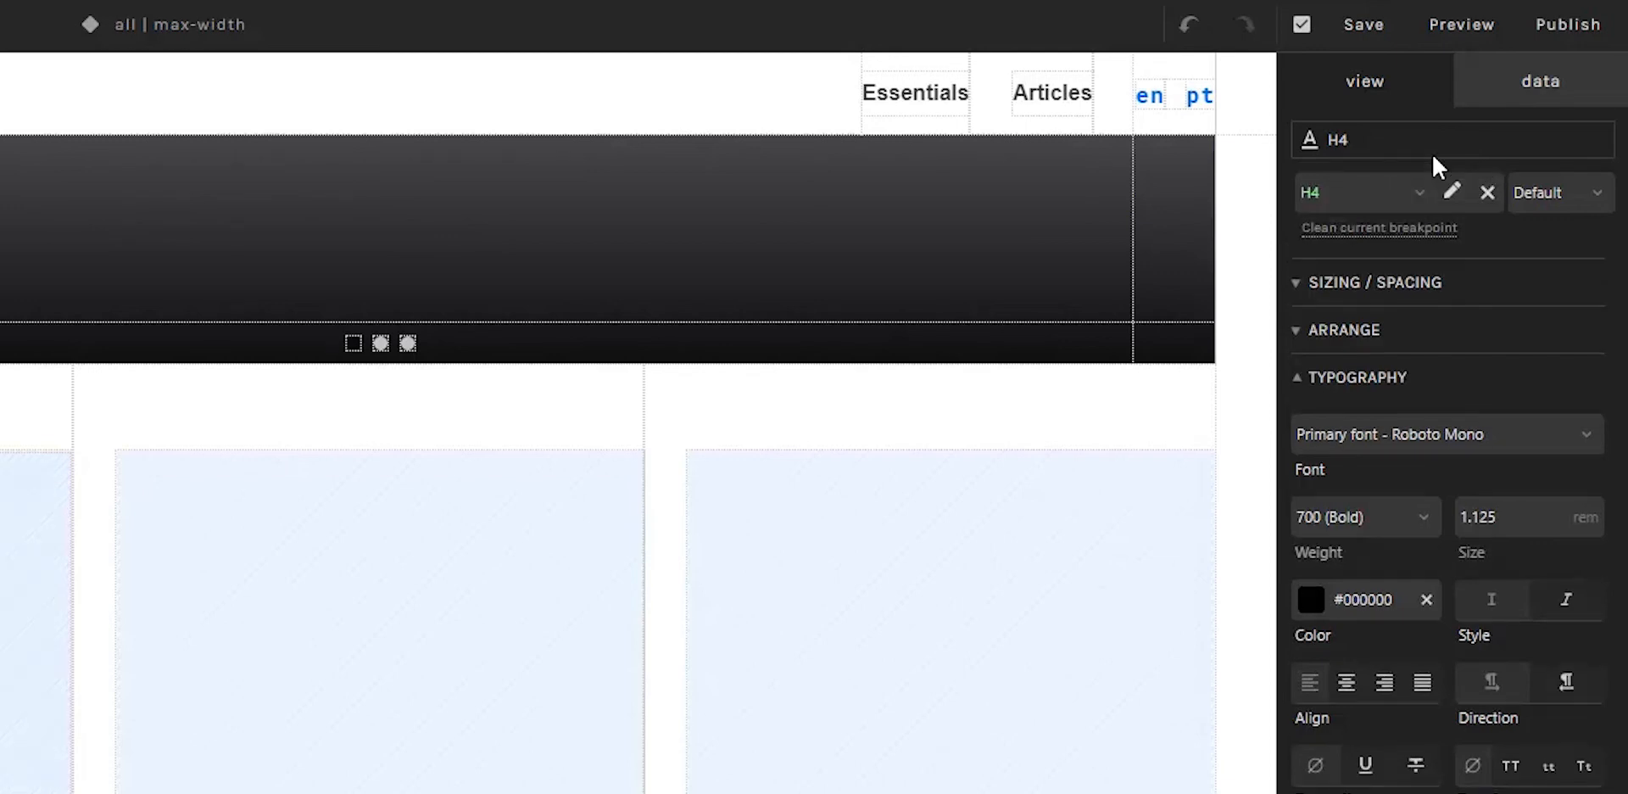
left_click(1415, 201)
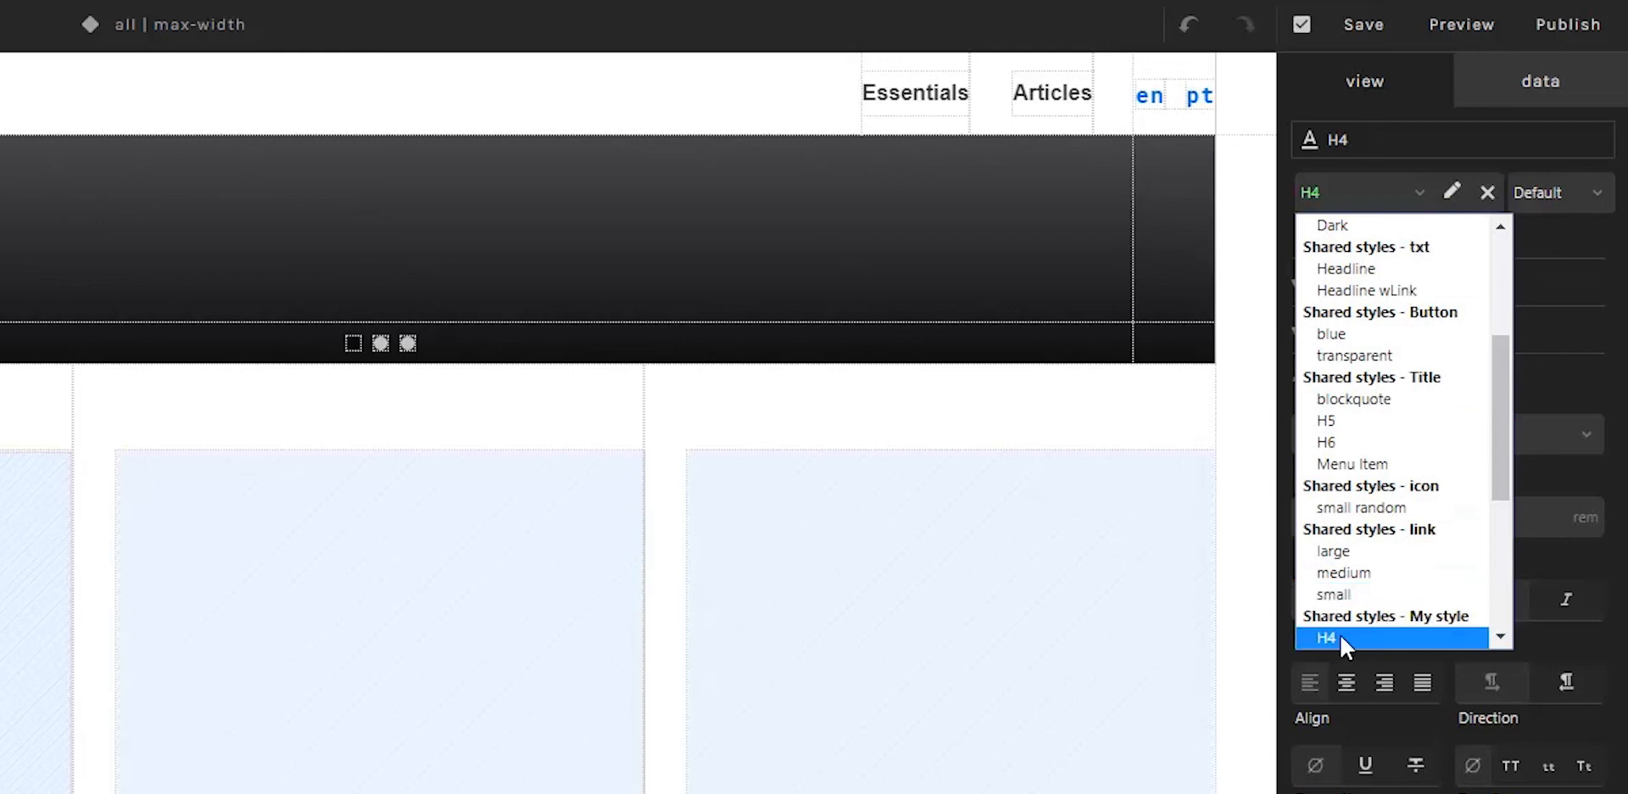
Step: Apply the shared style H4 from the My style group to the card's Caption text
left_click(1401, 122)
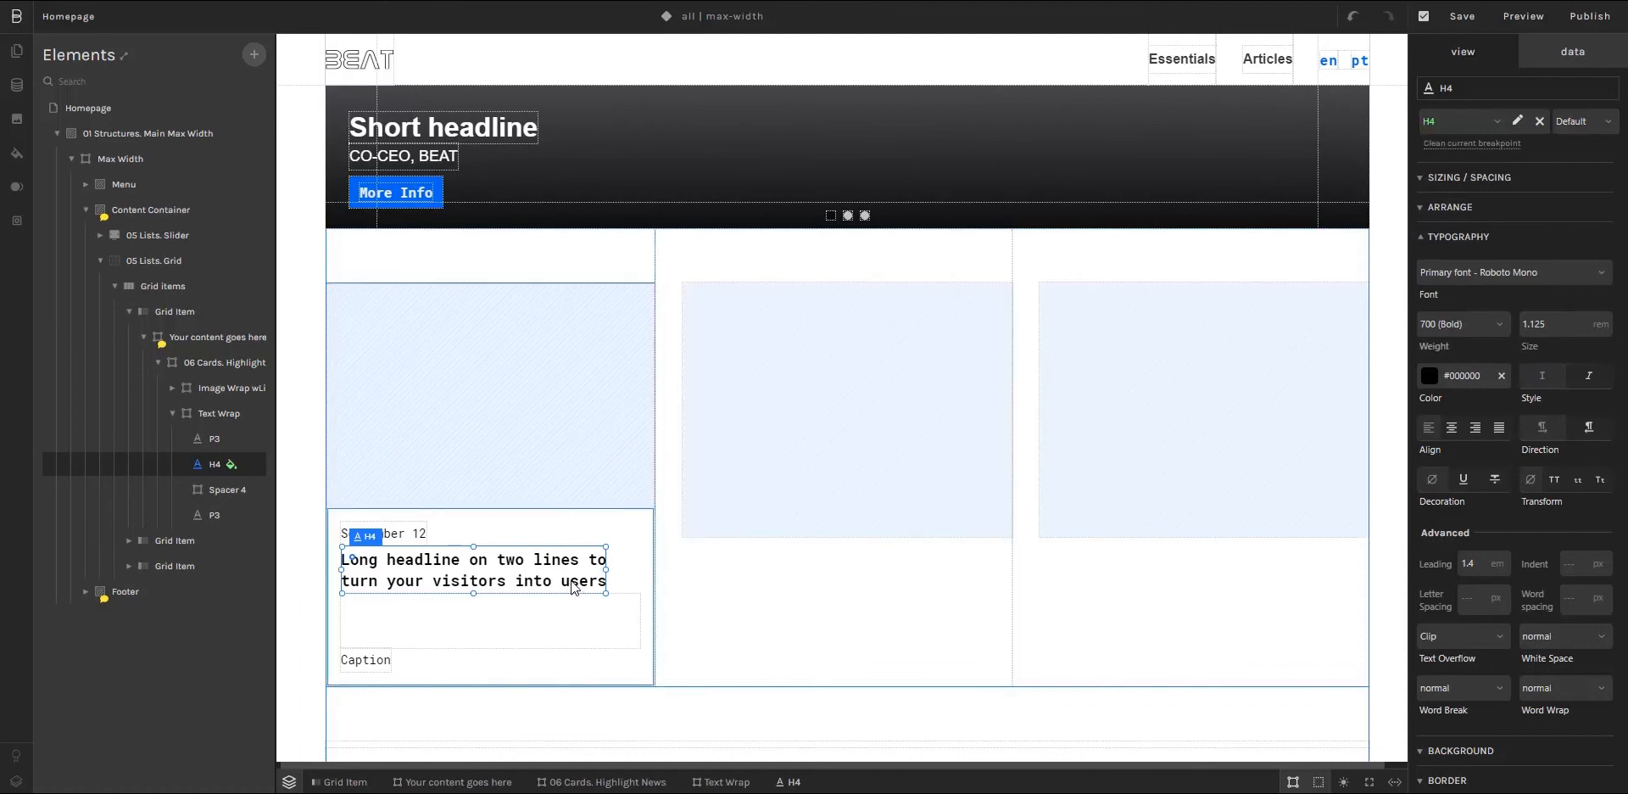
left_click(367, 667)
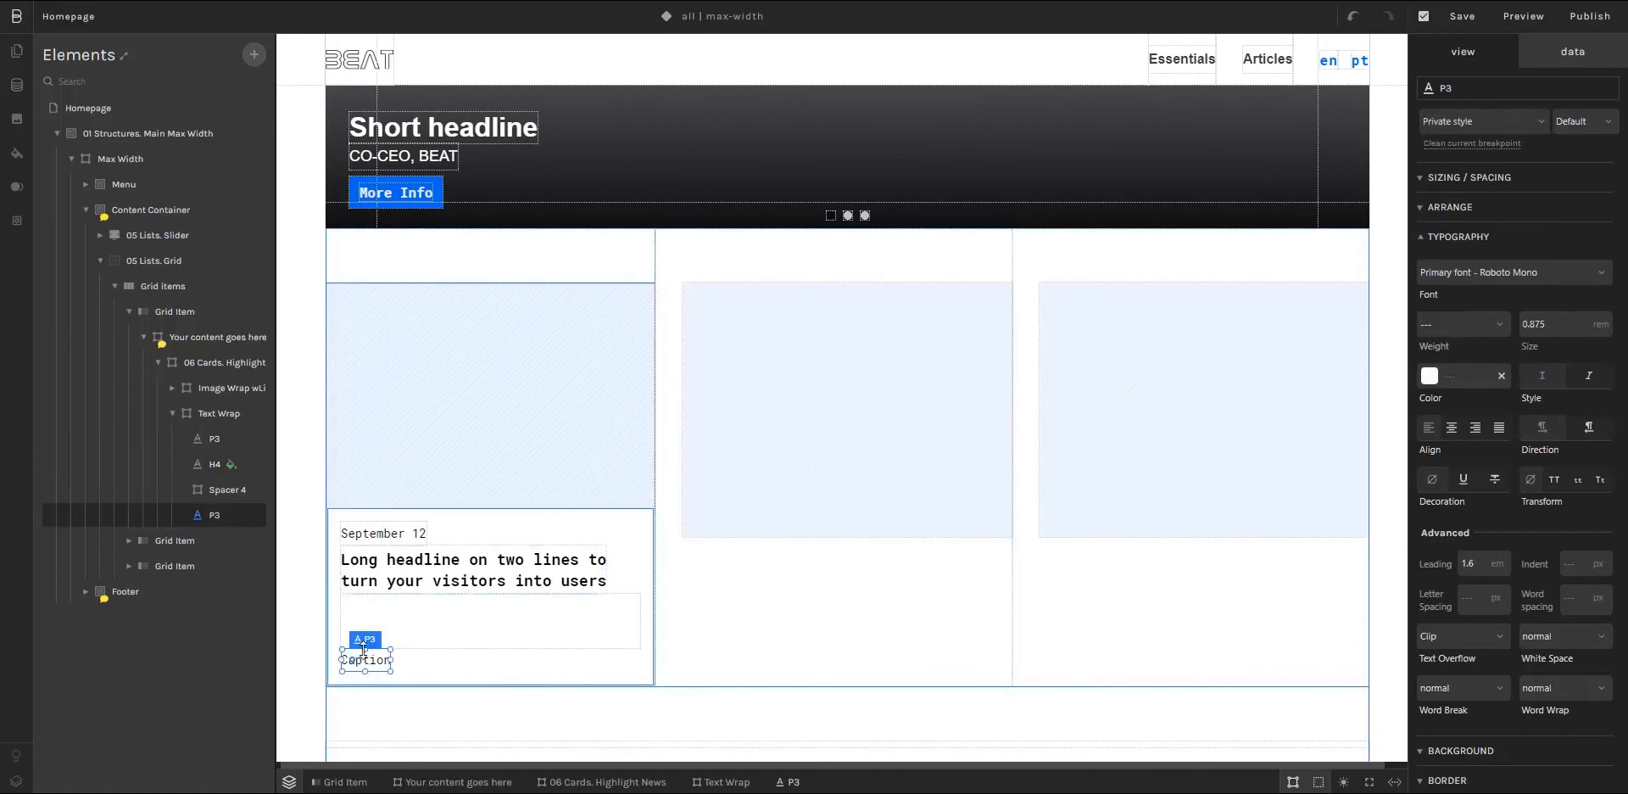
left_click(1539, 122)
left_click_drag(1542, 227, 1551, 317)
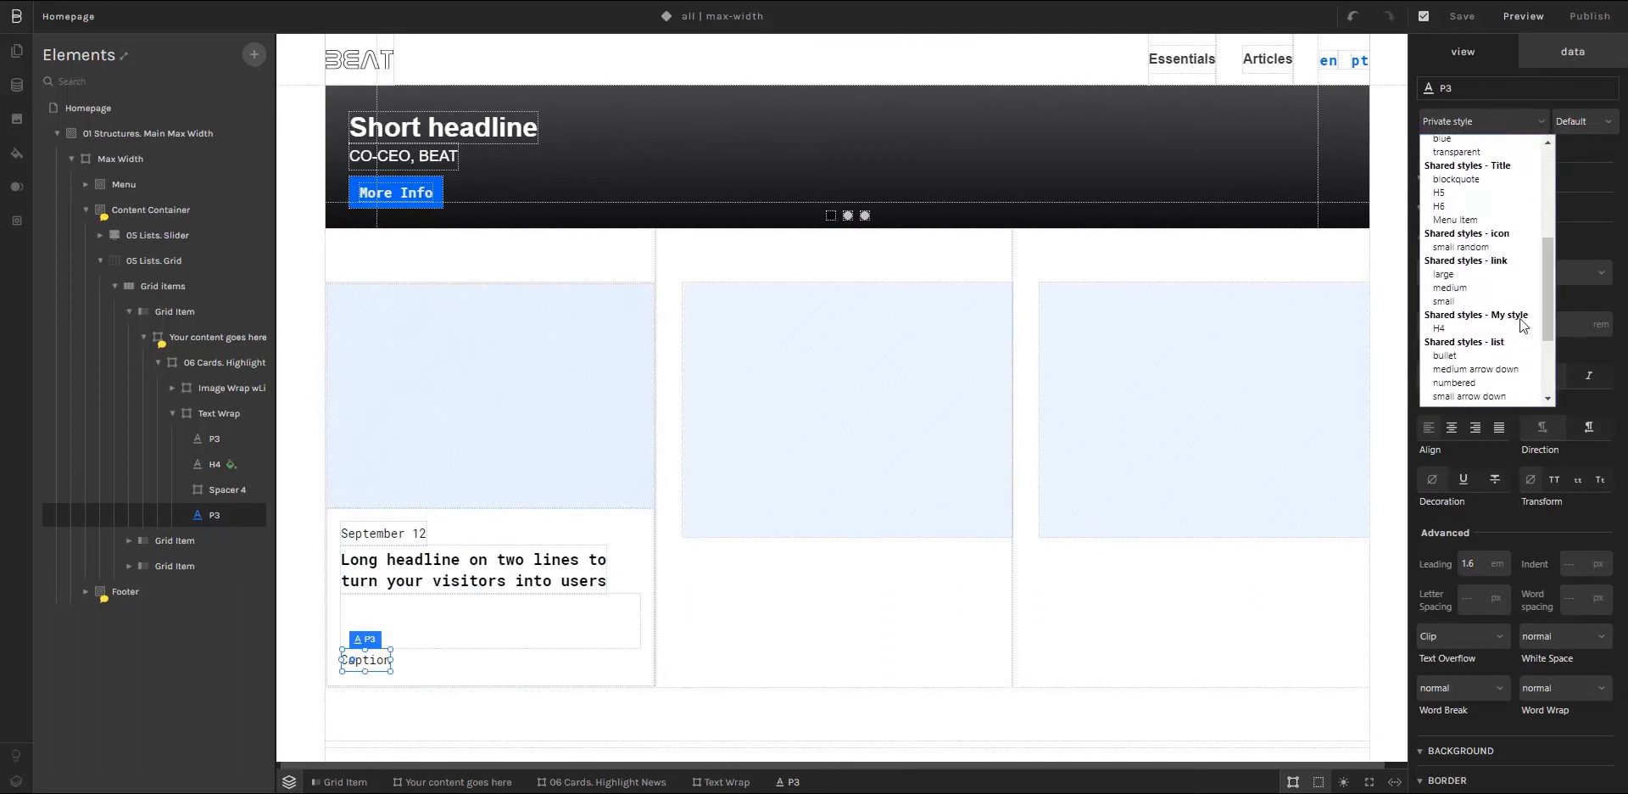
left_click(1443, 329)
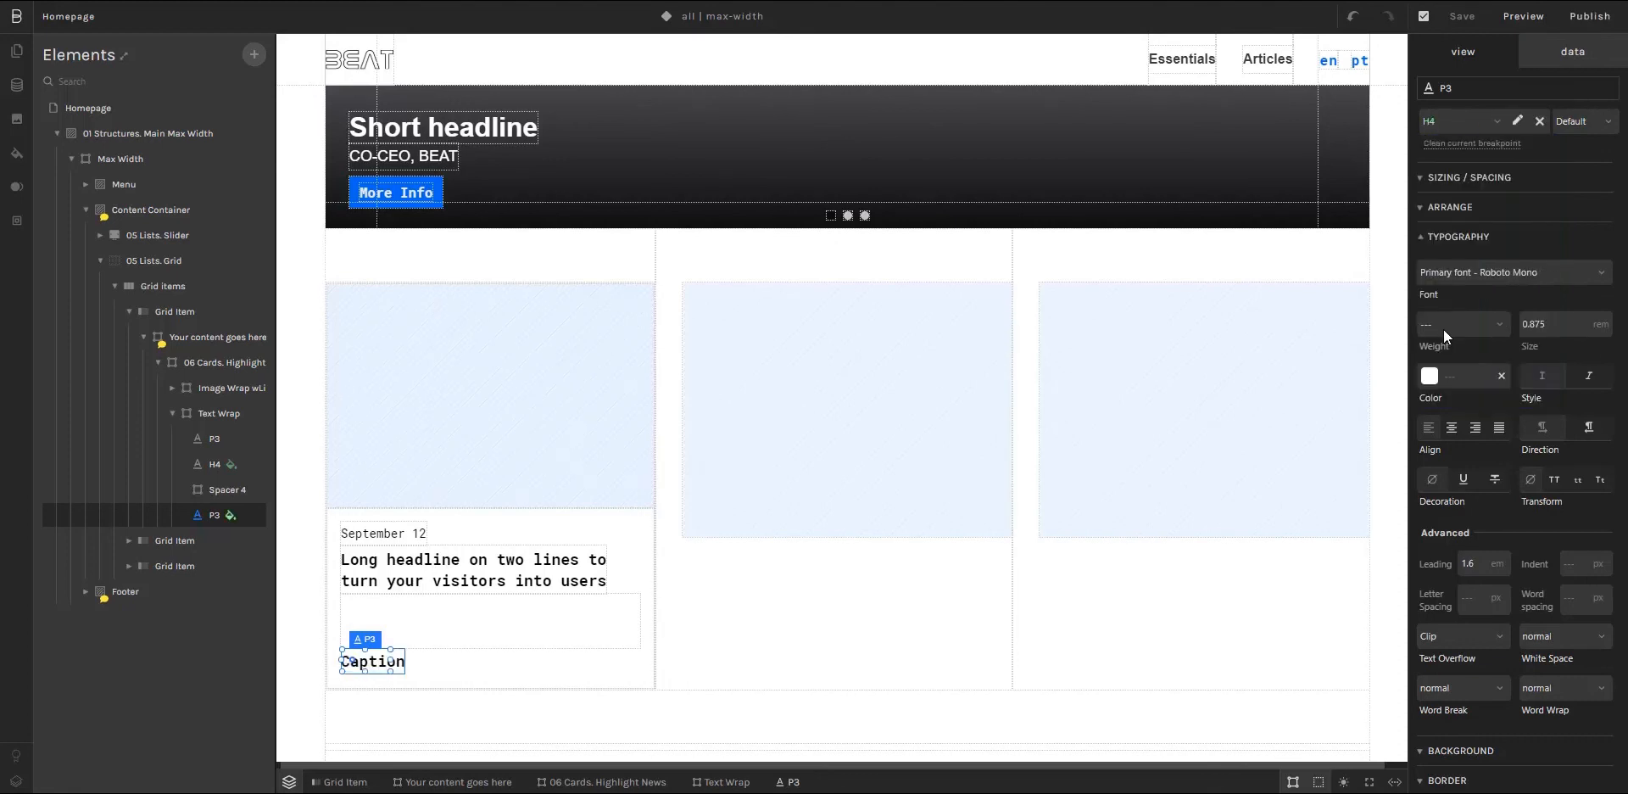
Step: Set the text colour of the card's two-line H4 headline to the styleguide blue #0065f2
left_click(481, 582)
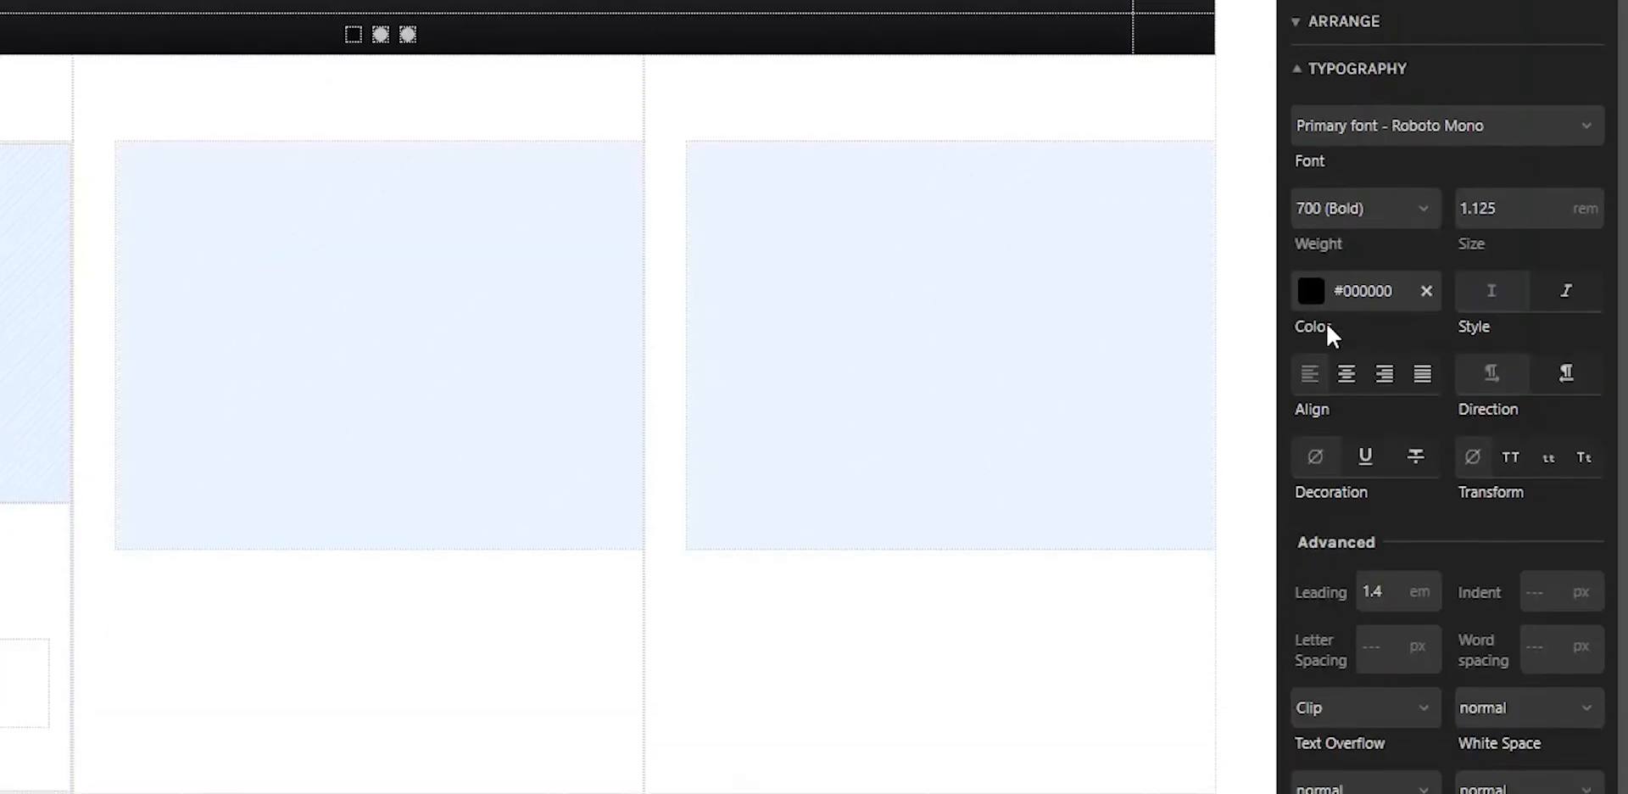
left_click(1311, 290)
left_click(1509, 690)
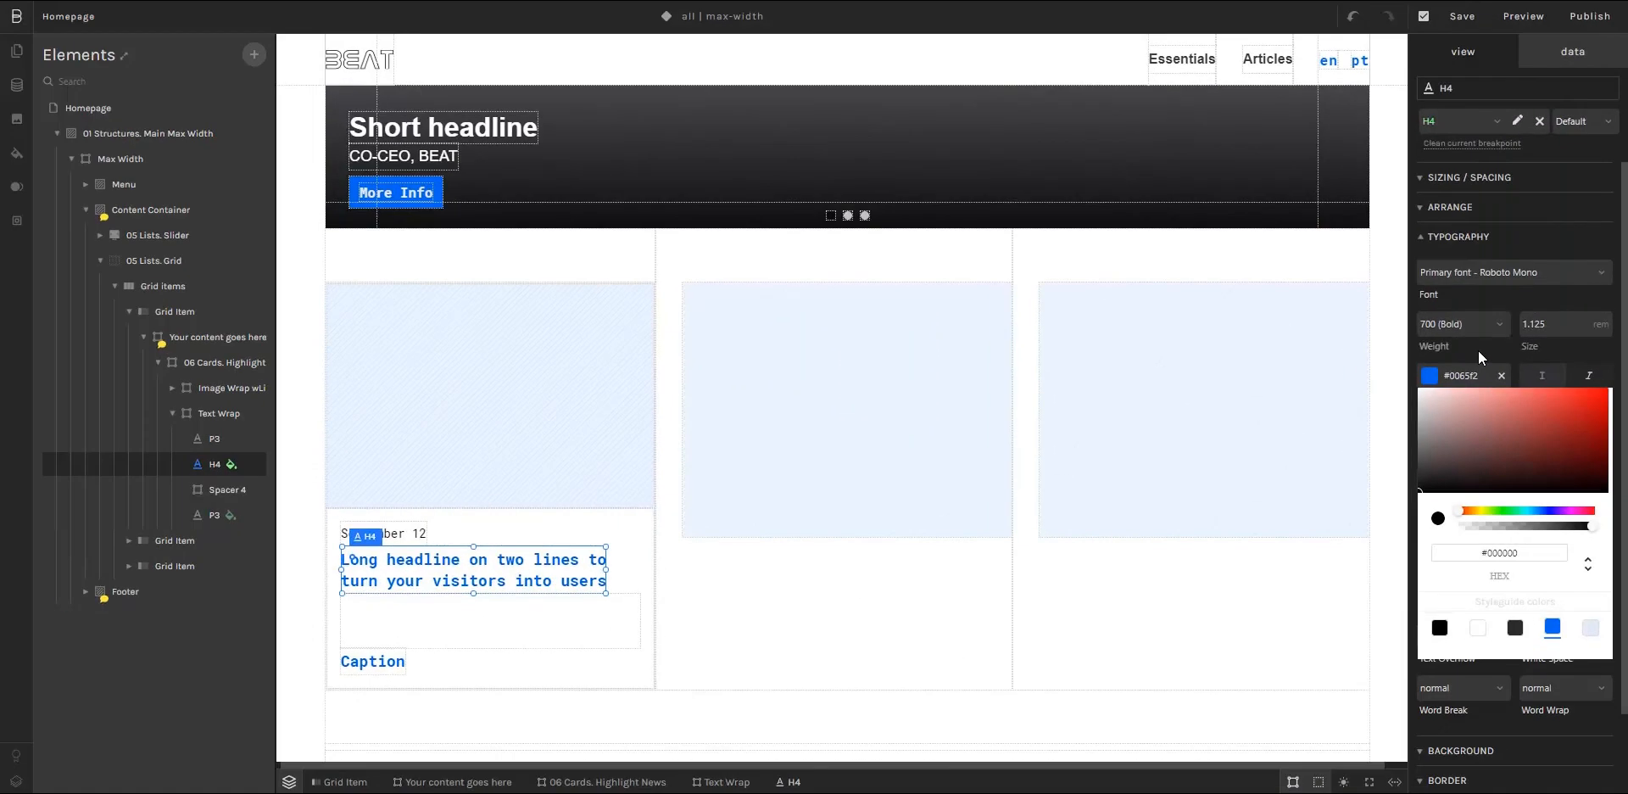
left_click(1447, 307)
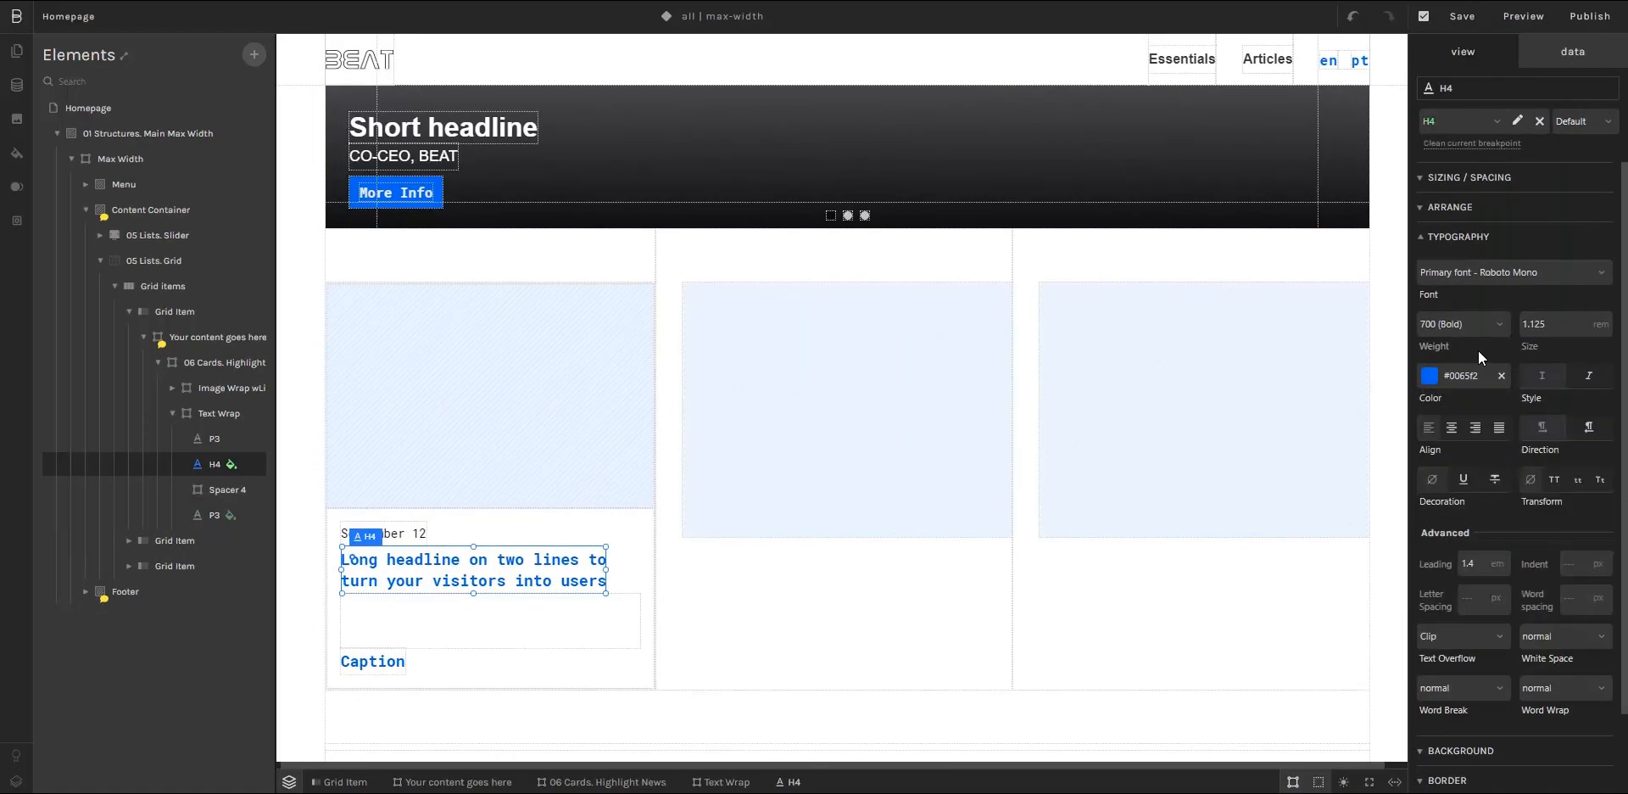